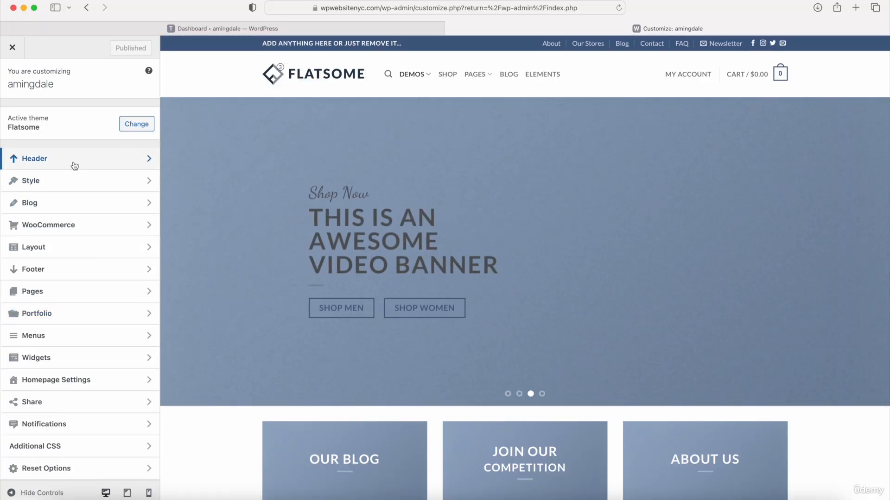
Step: Open the Header panel so its sections and the Header Builder appear
left_click(42, 160)
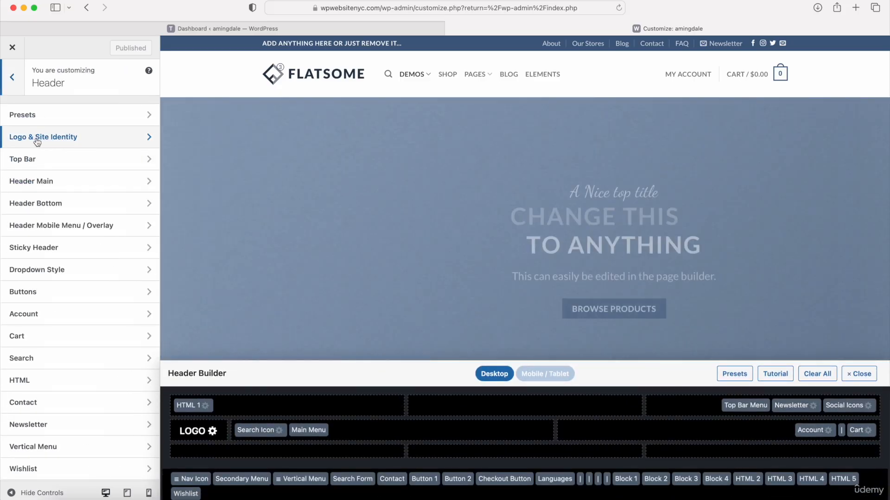
Step: Remove the default Flatsome logo in Logo & Site Identity and start choosing a replacement image
left_click(37, 142)
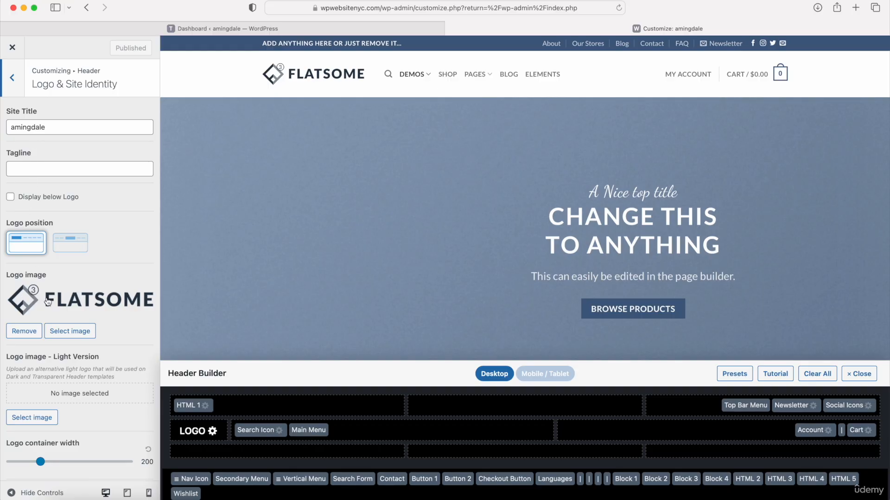
left_click(31, 332)
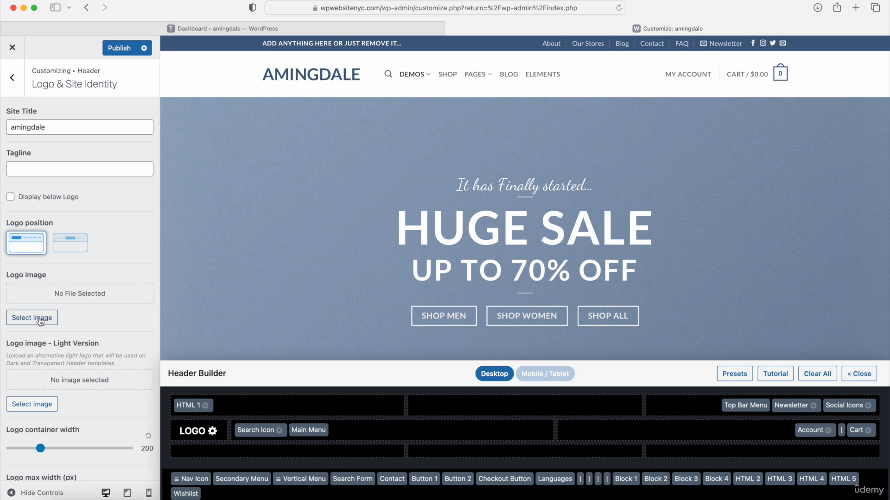
left_click(41, 318)
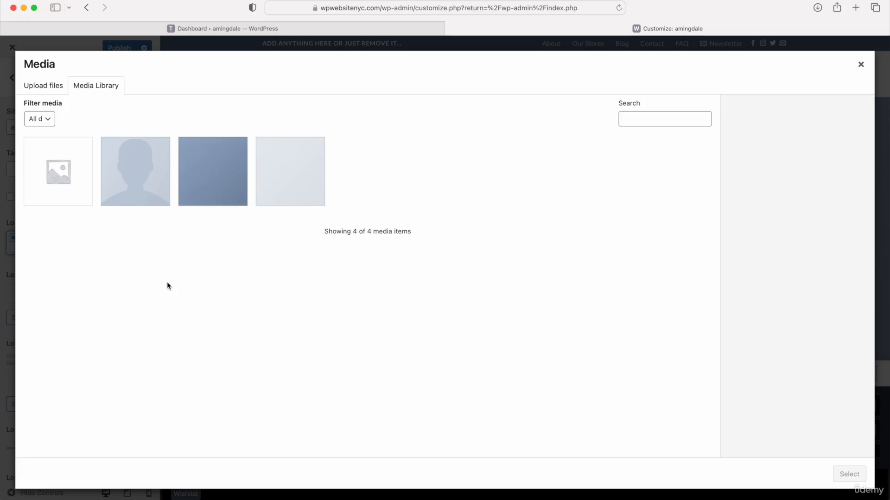
Step: Upload every image in the jewelry folder, including the AMINGDALE logo, to the media library
left_click(44, 86)
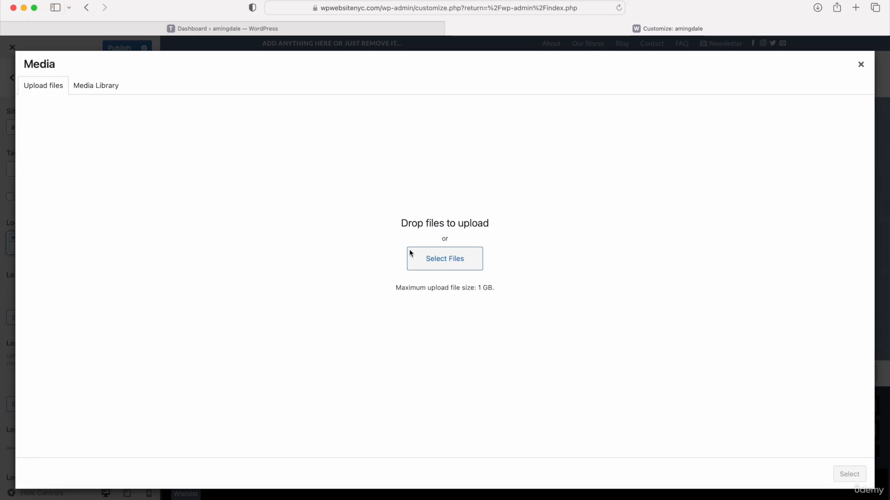
left_click(443, 265)
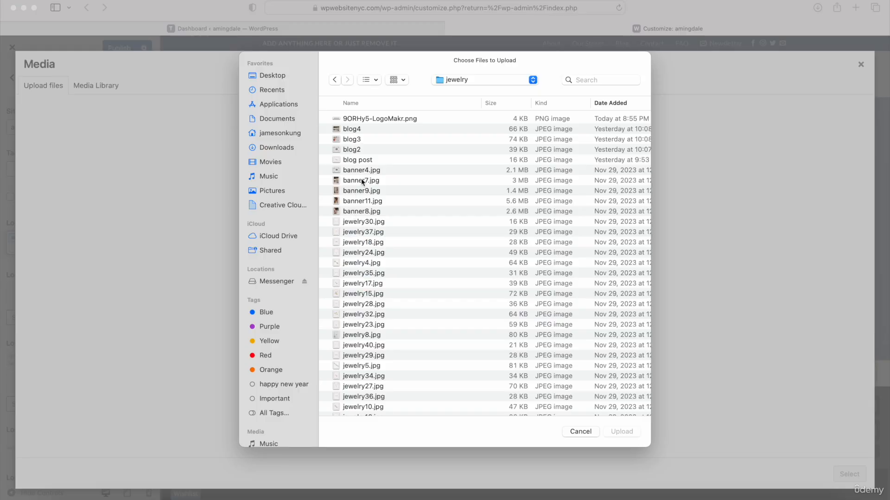
left_click(373, 119)
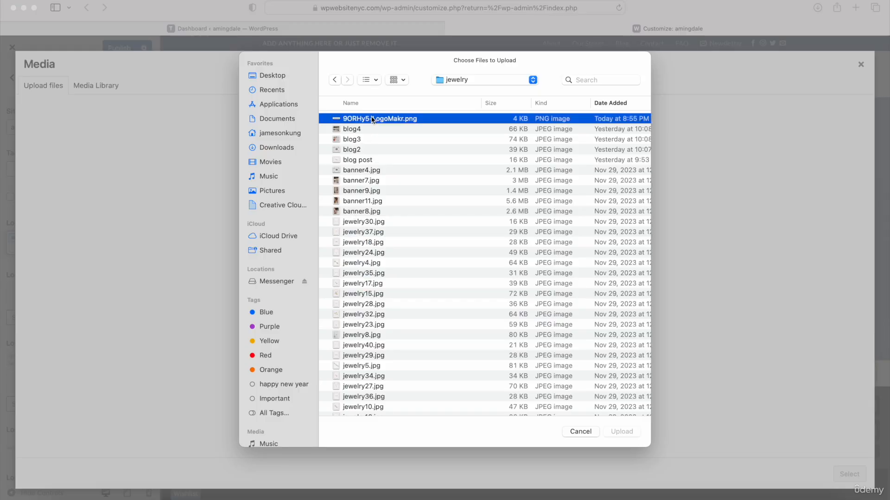
scroll(371, 207, "down", 10)
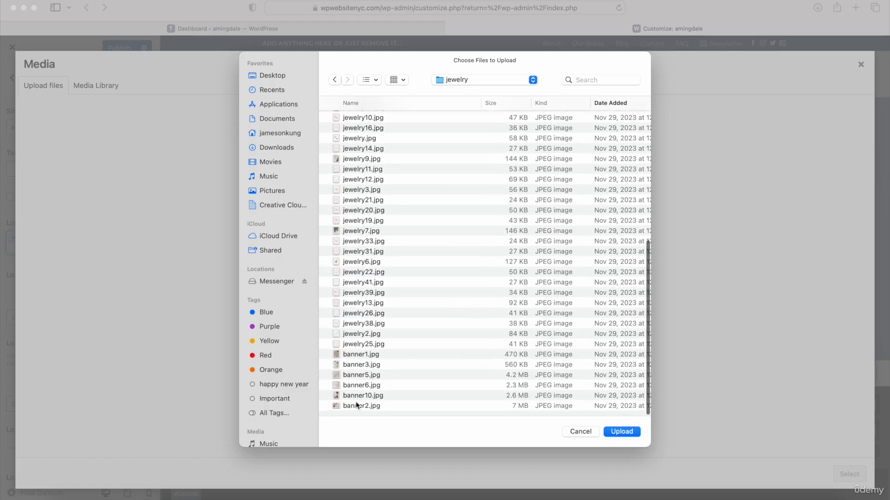
key("super+a")
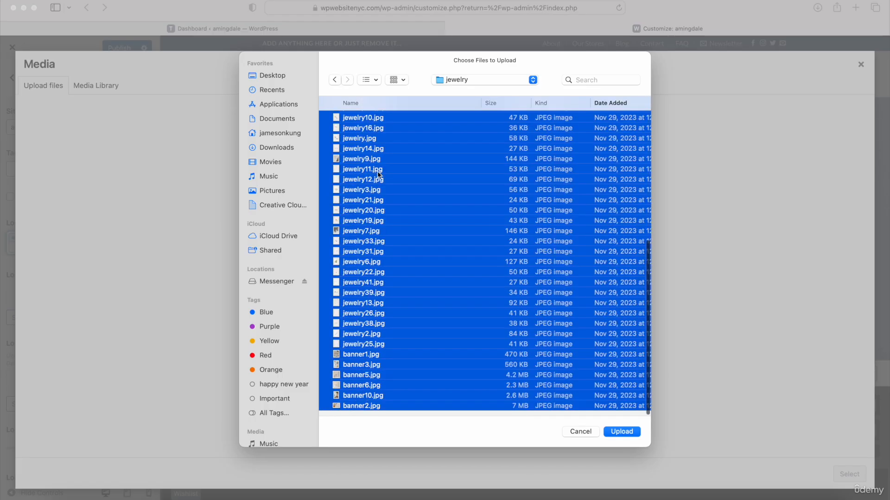
left_click(617, 432)
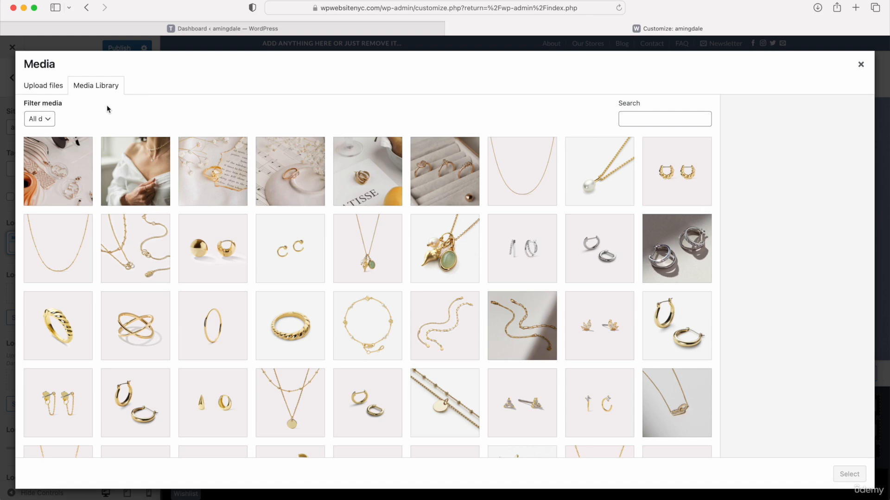
Step: Set the uploaded AMINGDALE image as the header logo
scroll(246, 207, "down", 5)
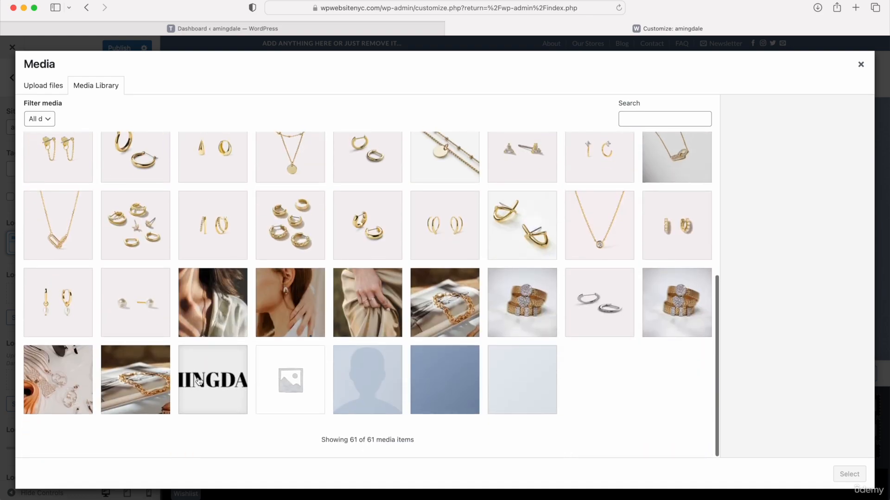
left_click(211, 374)
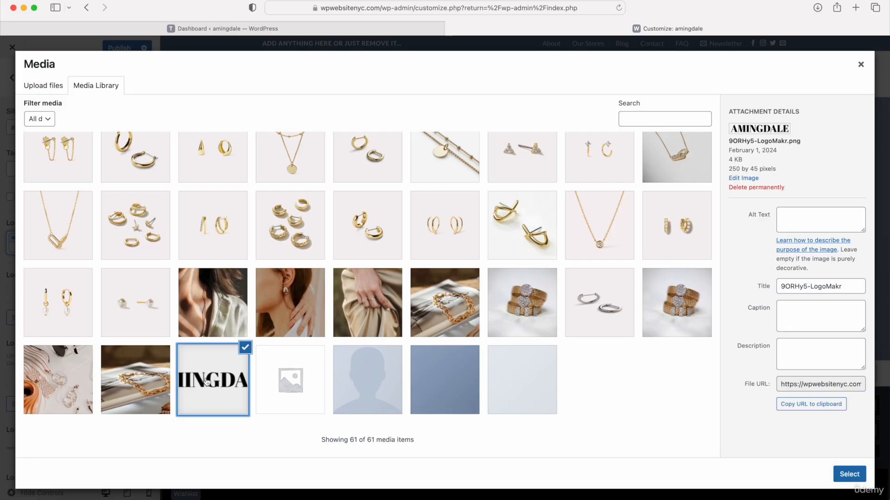
left_click(850, 473)
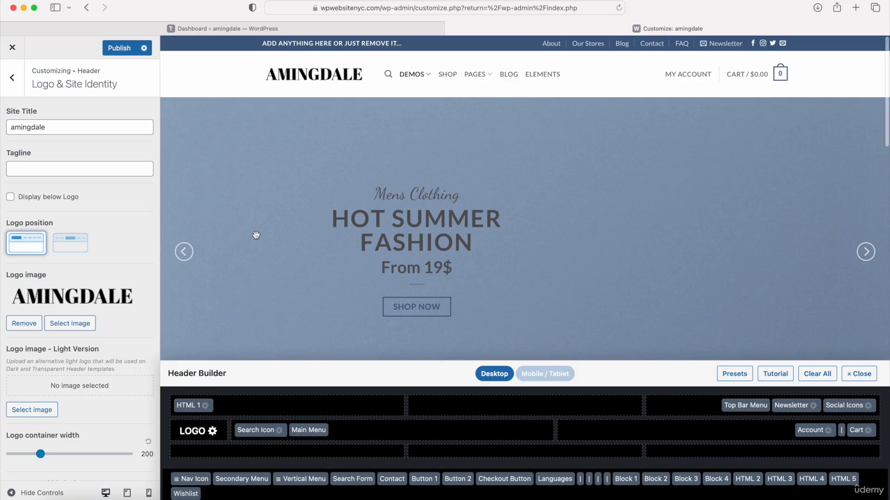
Step: Switch the logo position to centre and back to left, then return to the Header sections
scroll(87, 301, "down", 1)
scroll(87, 301, "down", 5)
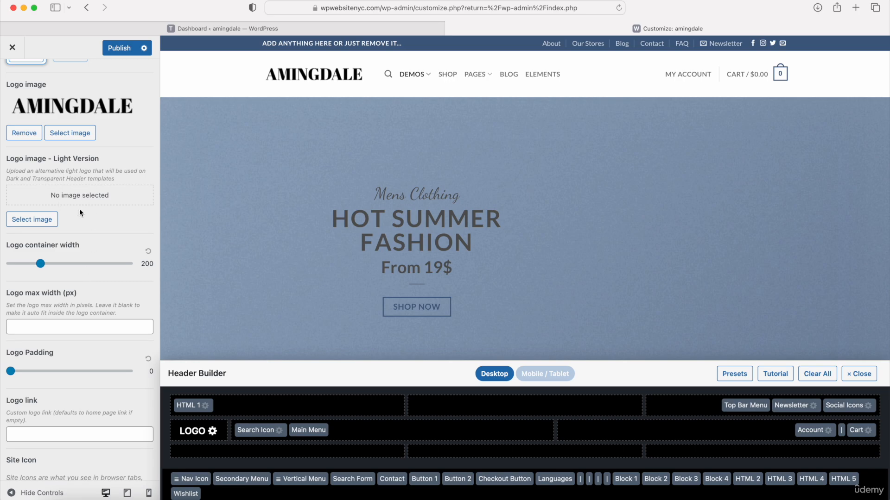
scroll(79, 213, "up", 1)
scroll(80, 210, "up", 2)
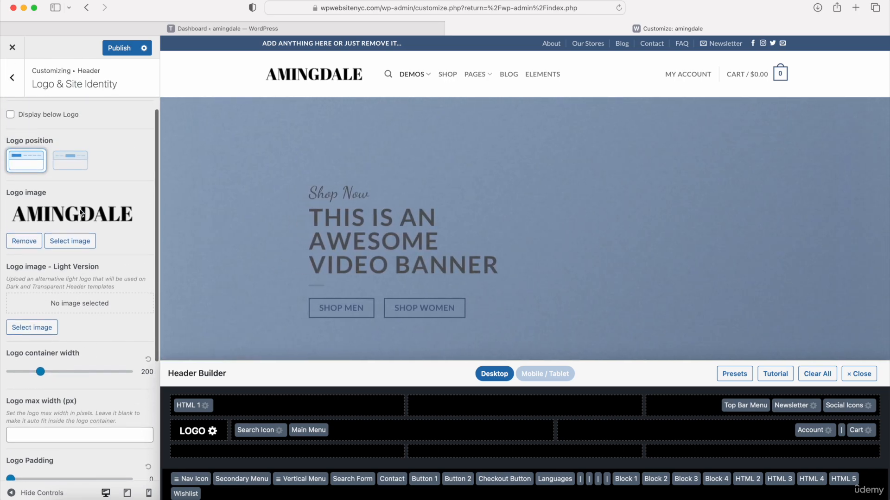
scroll(80, 213, "down", 4)
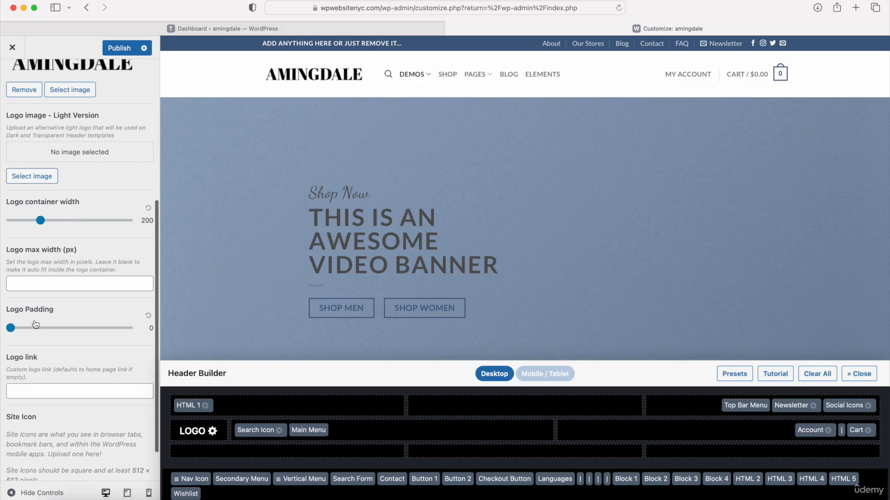
scroll(54, 326, "up", 5)
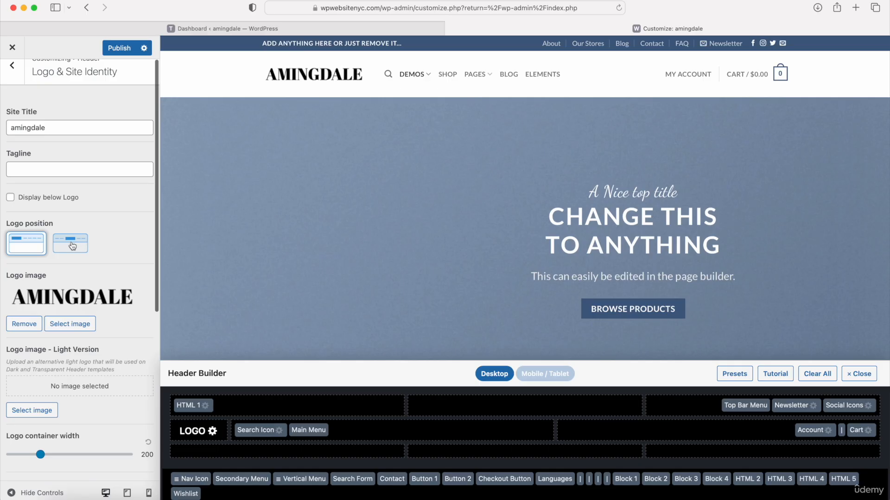
left_click(71, 250)
left_click(31, 254)
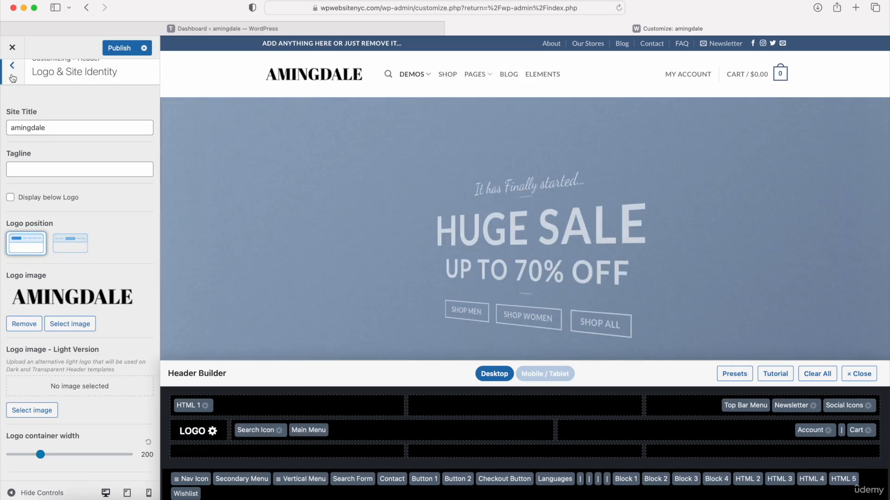
left_click(13, 78)
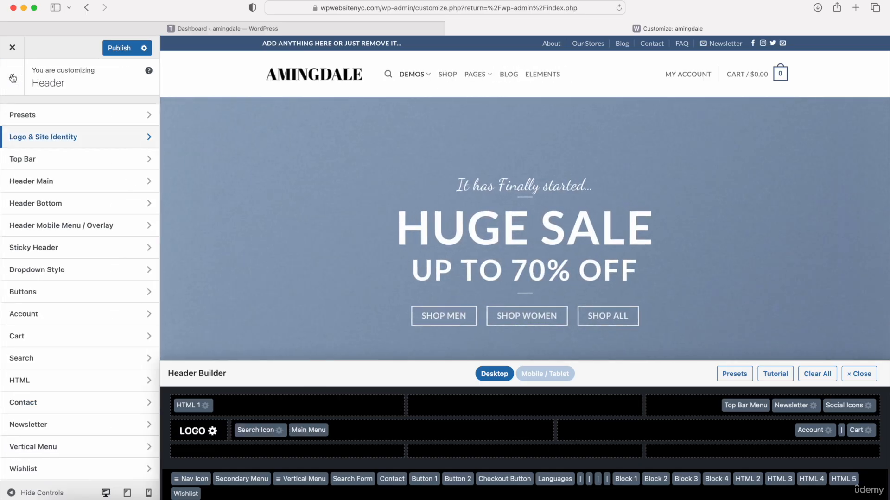
Step: In the header builder, move Newsletter, Top Bar Menu, Account and the cart divider to Not in use
left_click(32, 116)
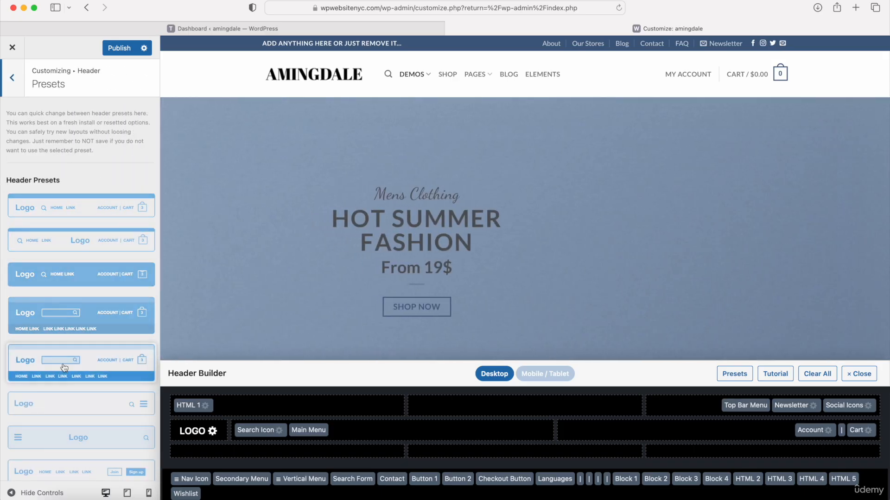
scroll(68, 230, "down", 5)
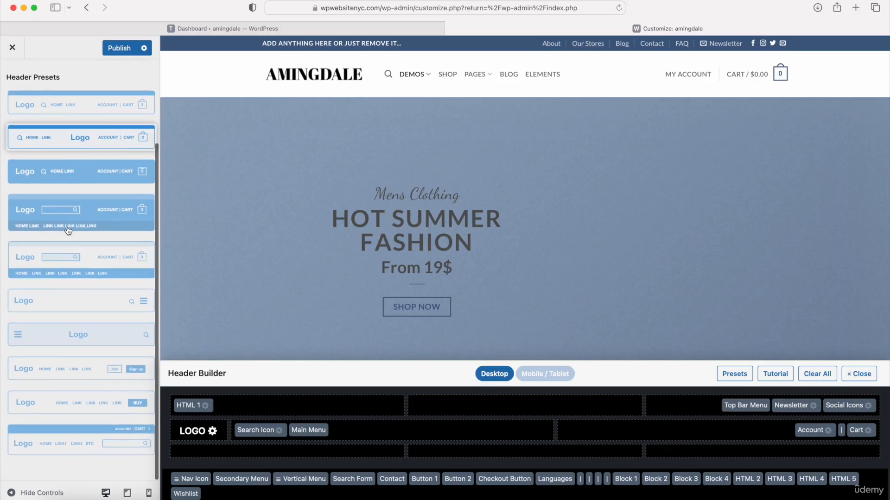
scroll(68, 230, "up", 5)
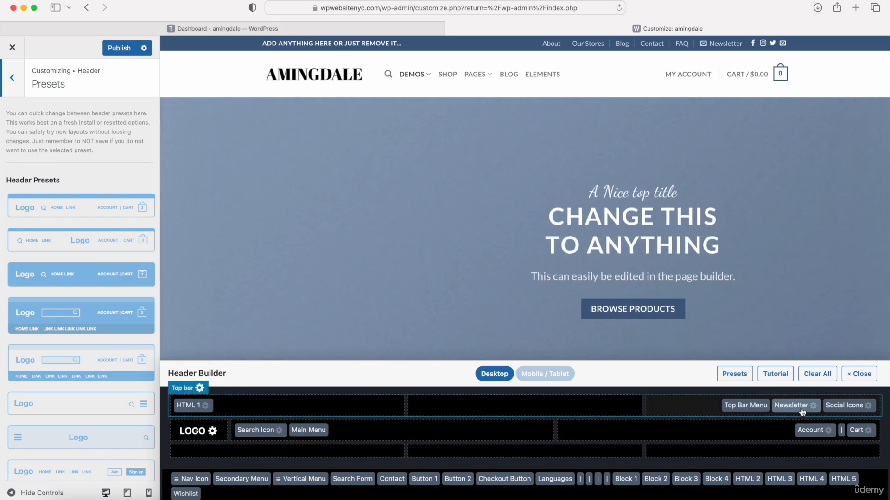
left_click_drag(802, 411, 753, 478)
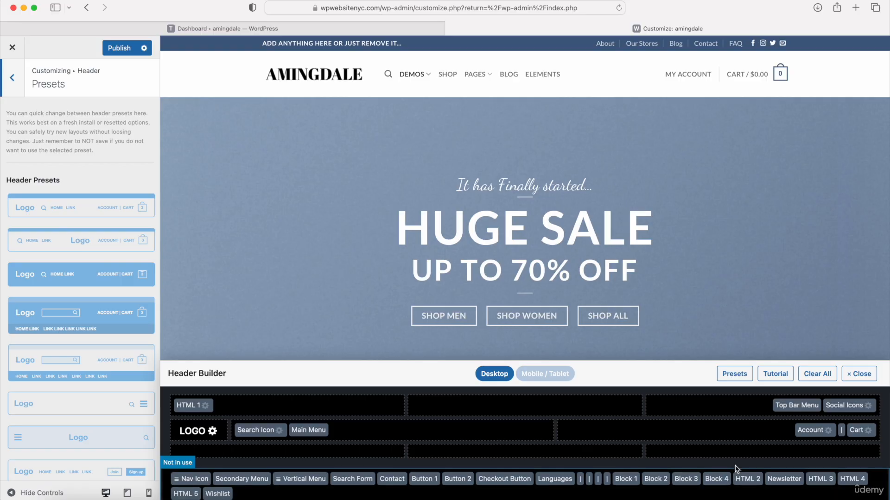
left_click_drag(787, 407, 740, 480)
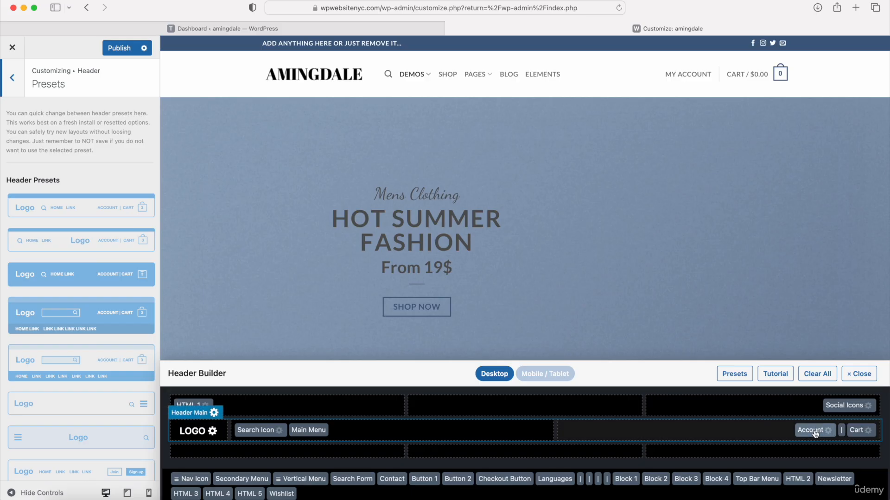
left_click_drag(813, 430, 776, 484)
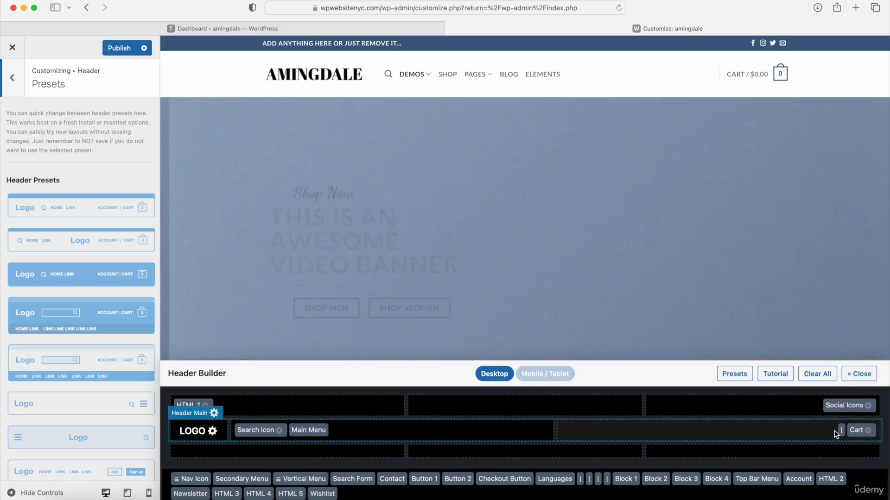
left_click_drag(841, 430, 814, 478)
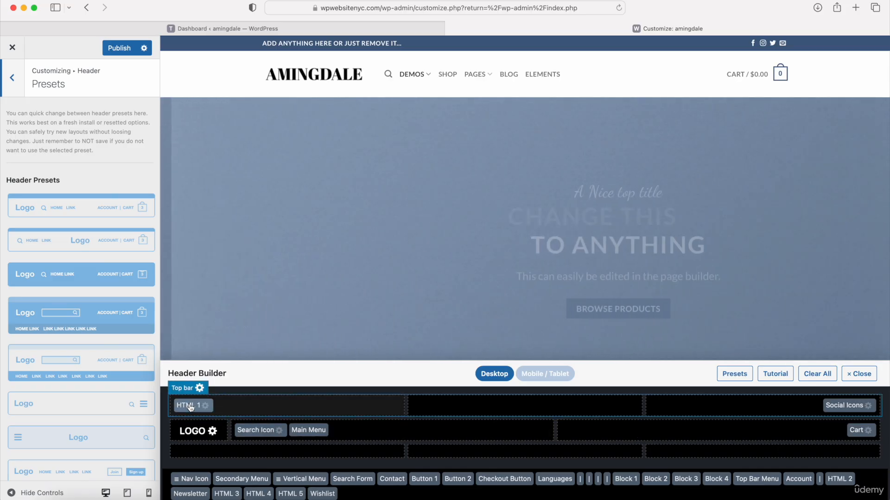
Step: Replace the HTML 1 content with the <b>-wrapped 'Summer sales for all our loyal customers. Check out our new releases!'
left_click(192, 407)
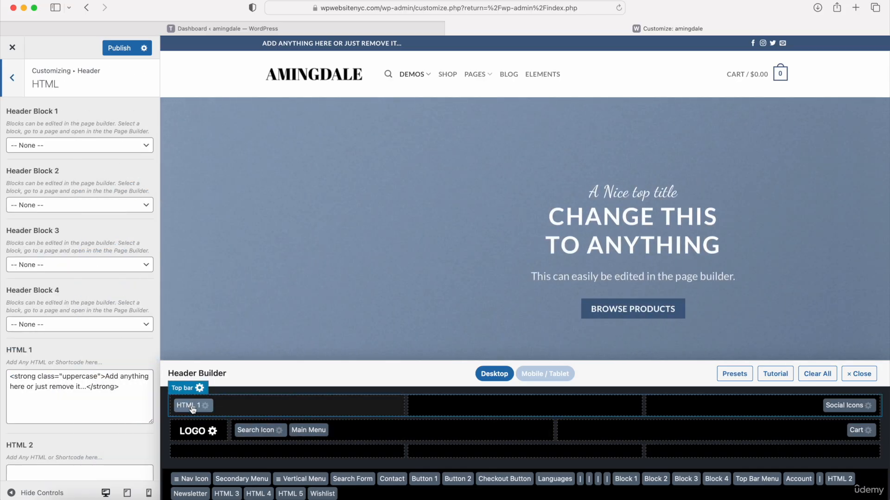
scroll(67, 185, "down", 1)
scroll(67, 185, "down", 4)
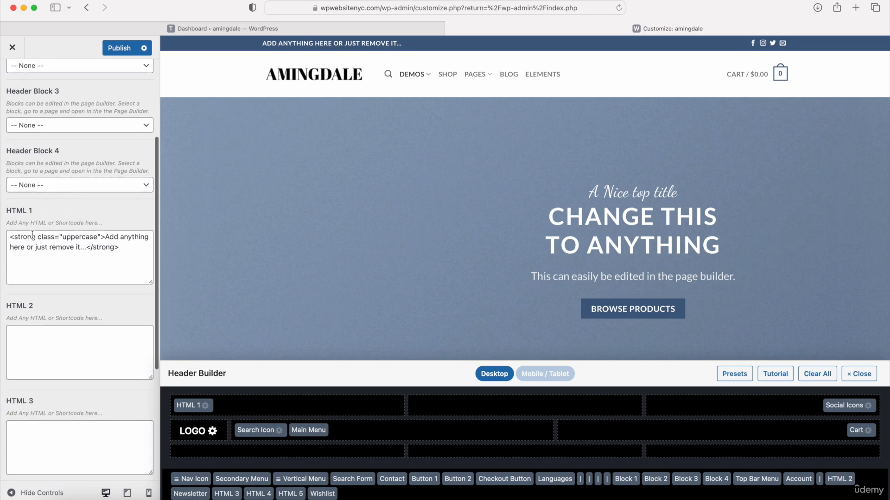
left_click_drag(123, 251, 8, 236)
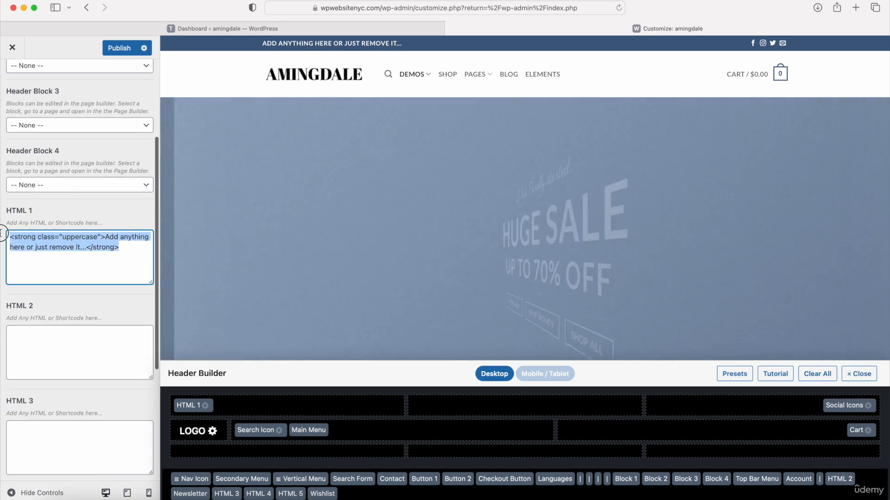
key("BackSpace")
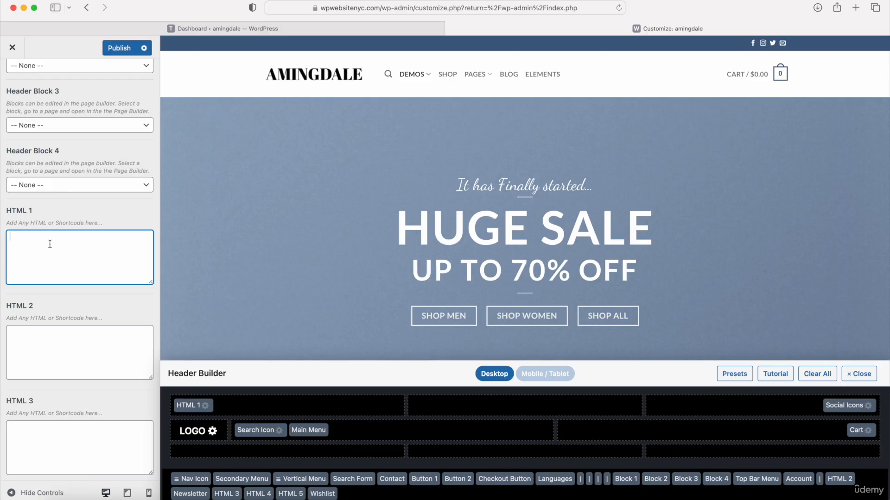
type("<b>Summer sales for all our loyal customers. Check out our new releases! </b>")
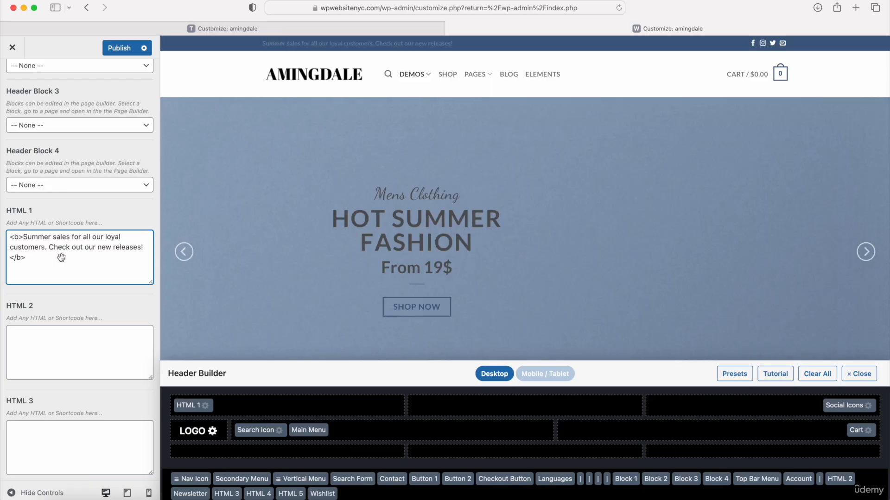
left_click_drag(35, 259, 9, 239)
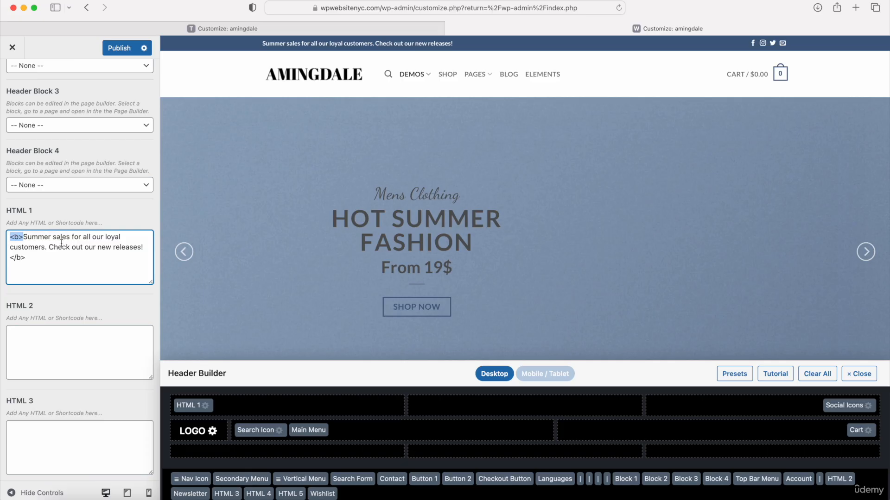
scroll(64, 235, "up", 5)
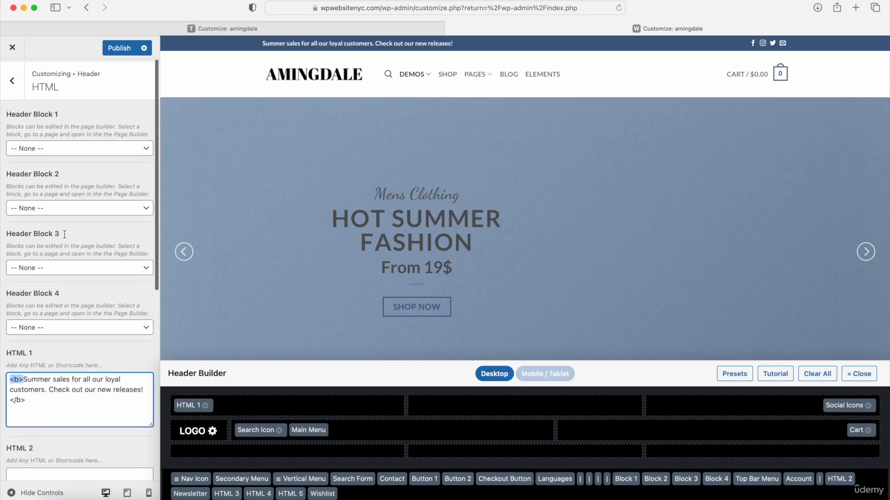
left_click(13, 78)
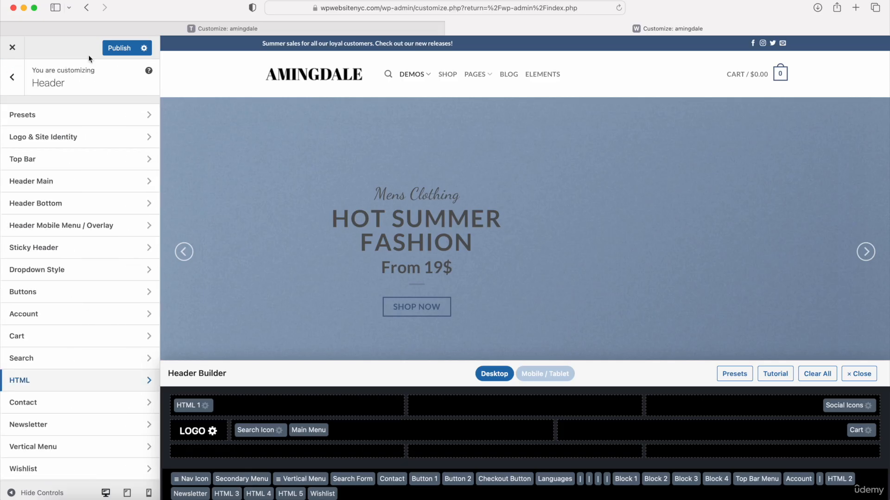
Step: Publish the top bar message, then toggle the Top Bar off and back on
left_click(119, 48)
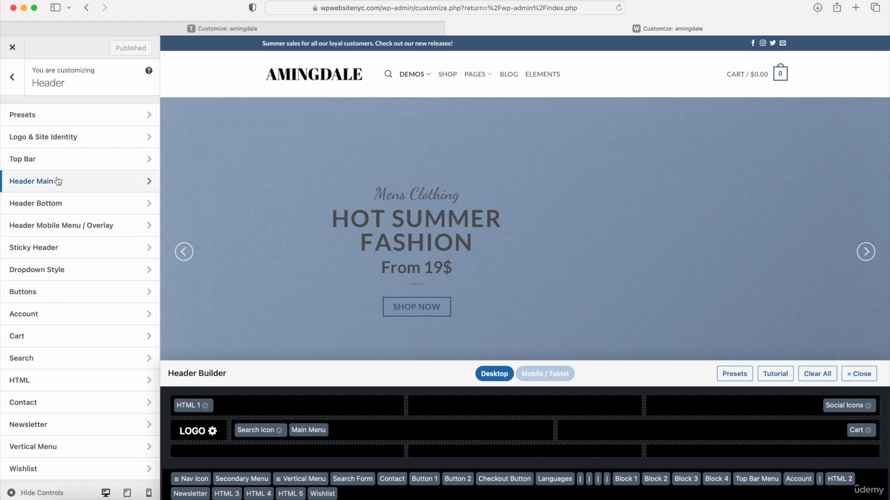
left_click(68, 162)
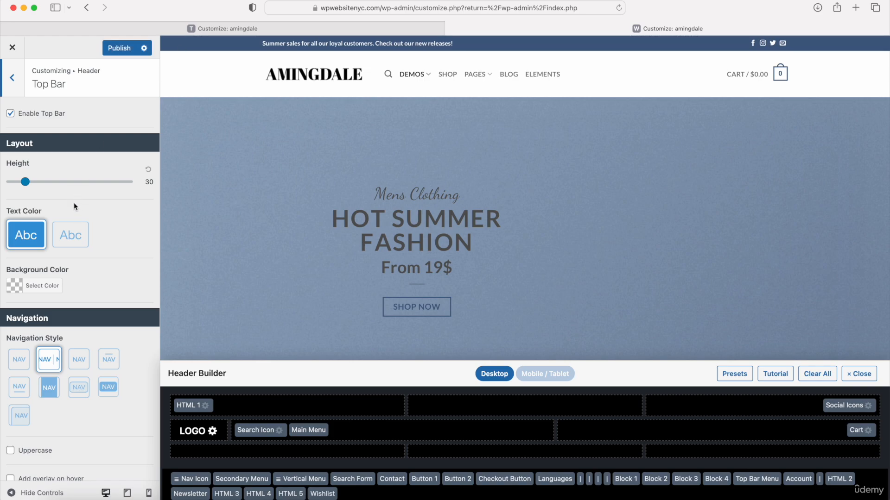
left_click(10, 117)
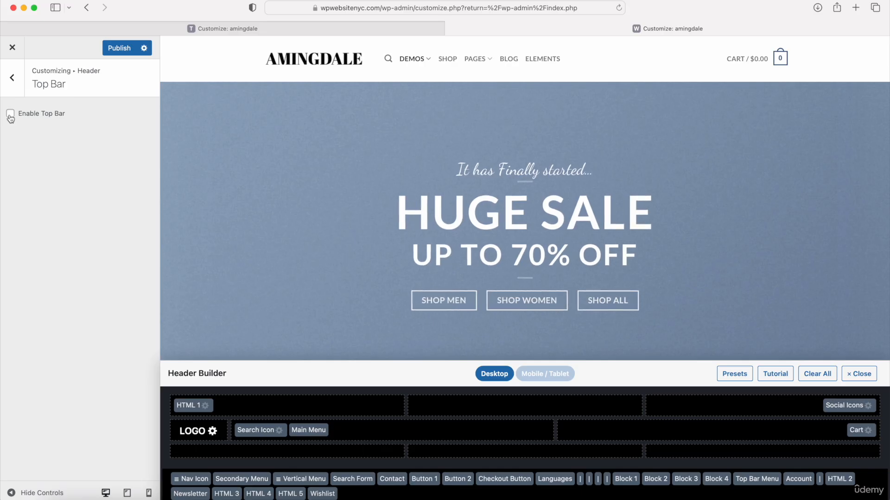
left_click(11, 117)
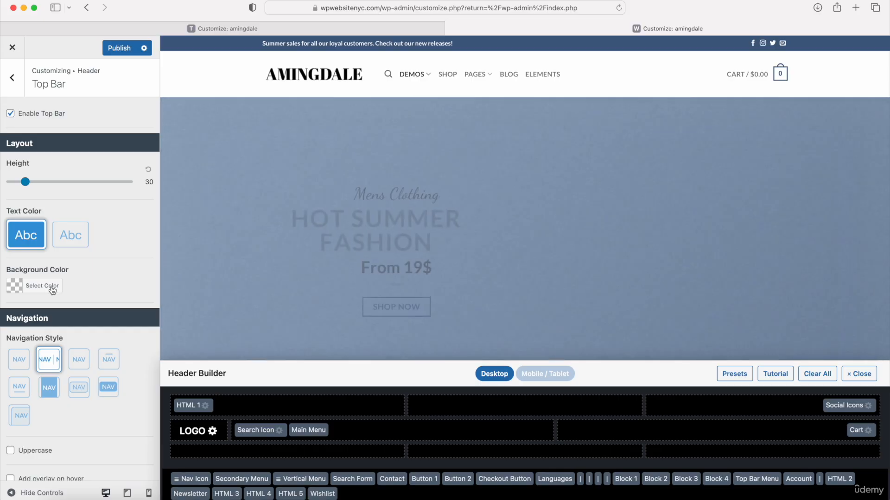
Step: Set the top bar background colour to crimson #a50d35
left_click(51, 289)
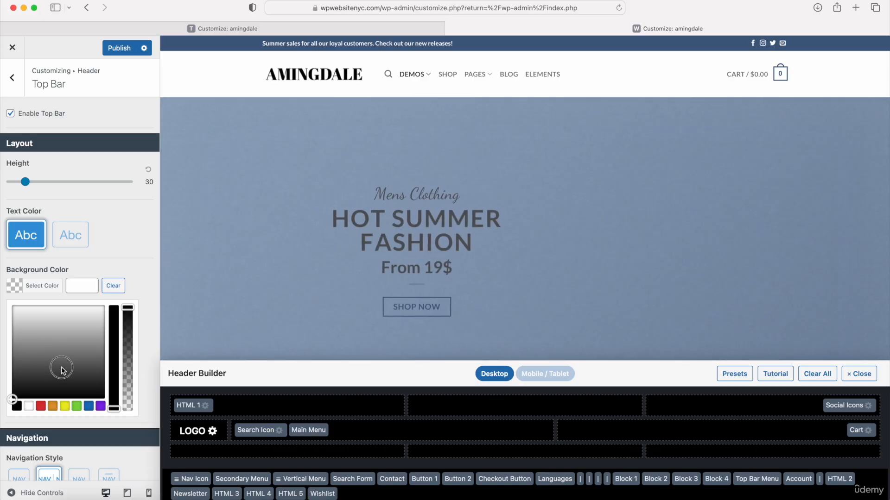
left_click(12, 395)
left_click(4, 420)
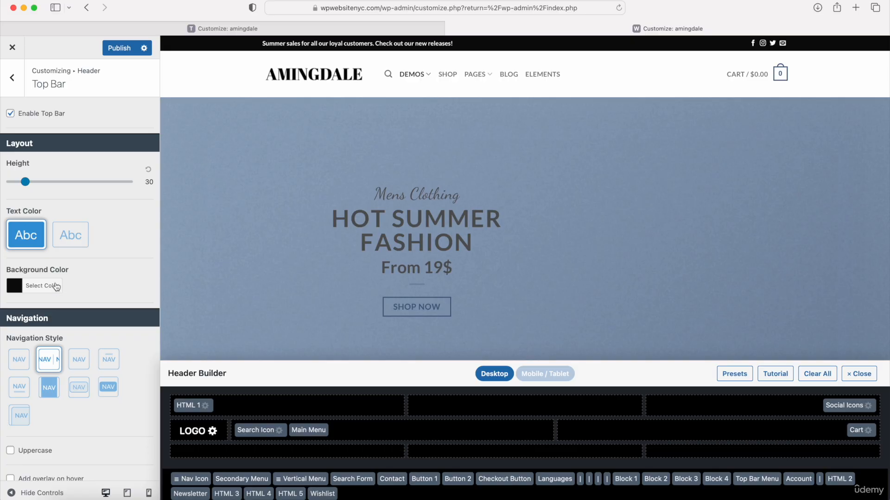
left_click(39, 286)
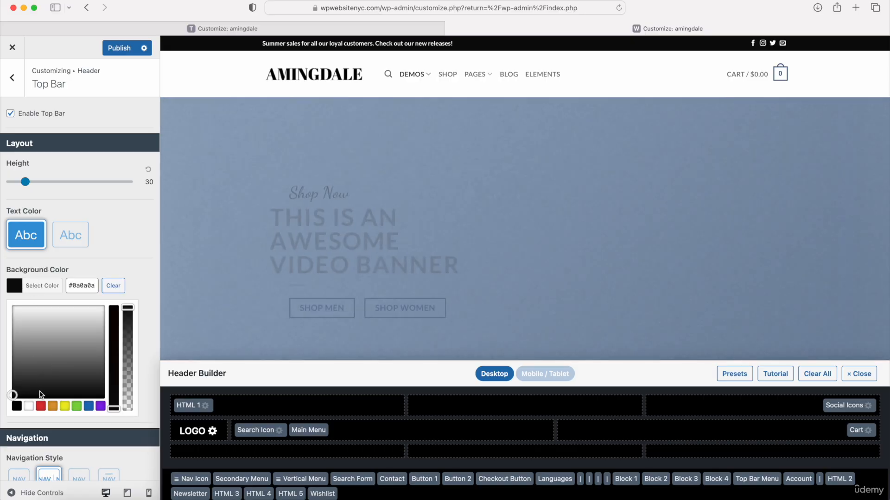
left_click_drag(72, 286, 103, 288)
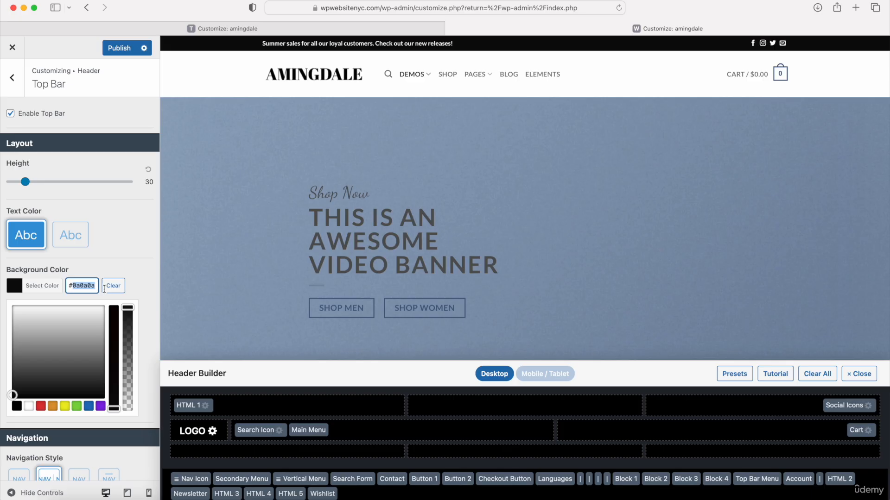
key("BackSpace")
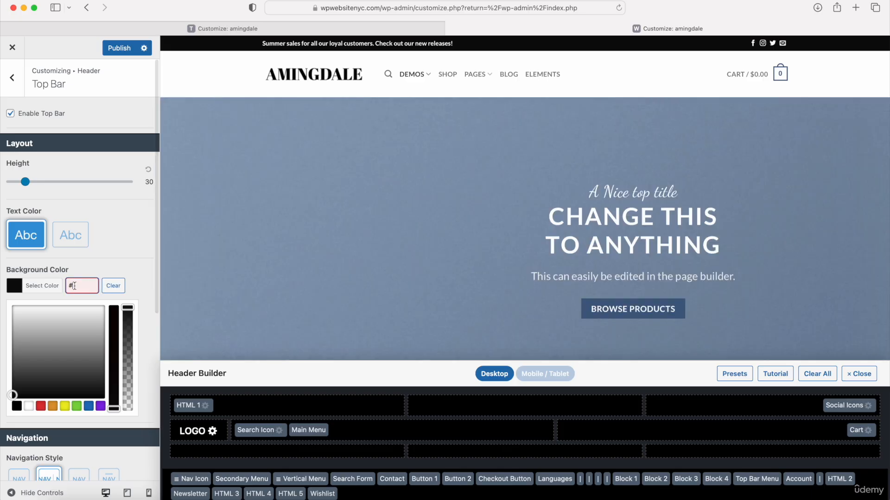
type("a50d35")
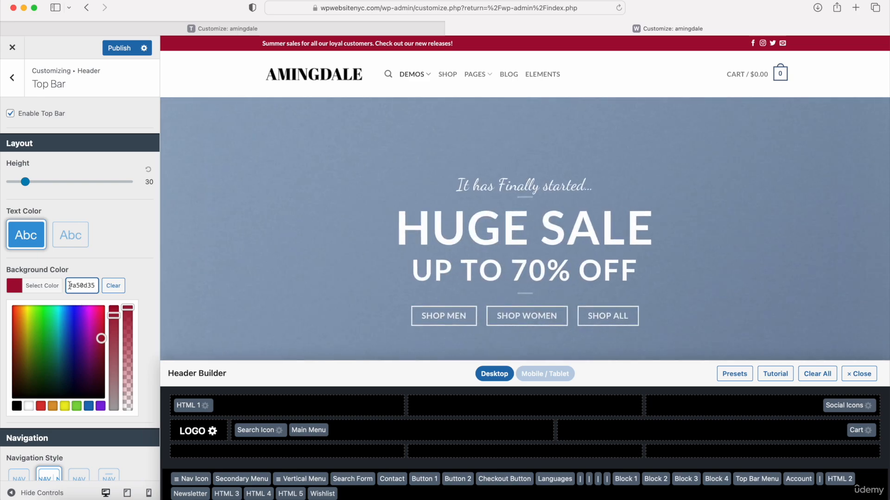
left_click_drag(68, 285, 100, 285)
left_click(122, 247)
scroll(122, 248, "down", 1)
scroll(122, 246, "down", 5)
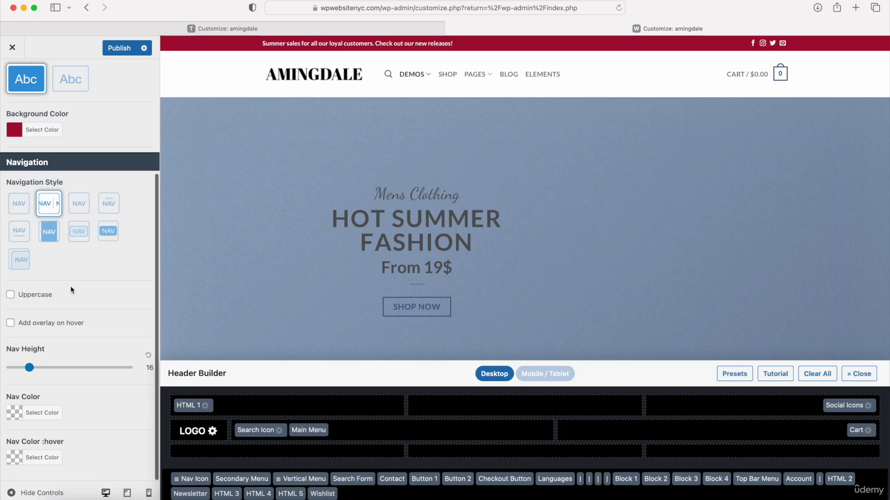
scroll(52, 233, "up", 5)
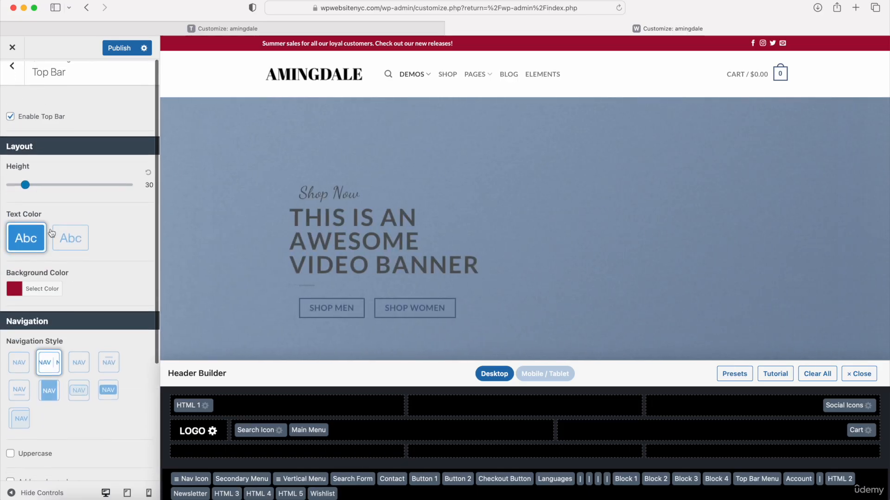
Step: In Header Main, set the Nav Color to near-black
left_click(13, 66)
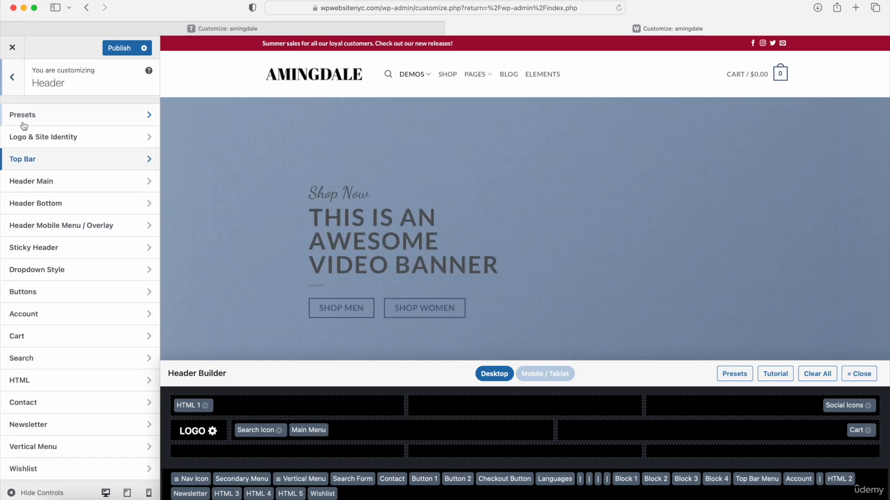
left_click(39, 183)
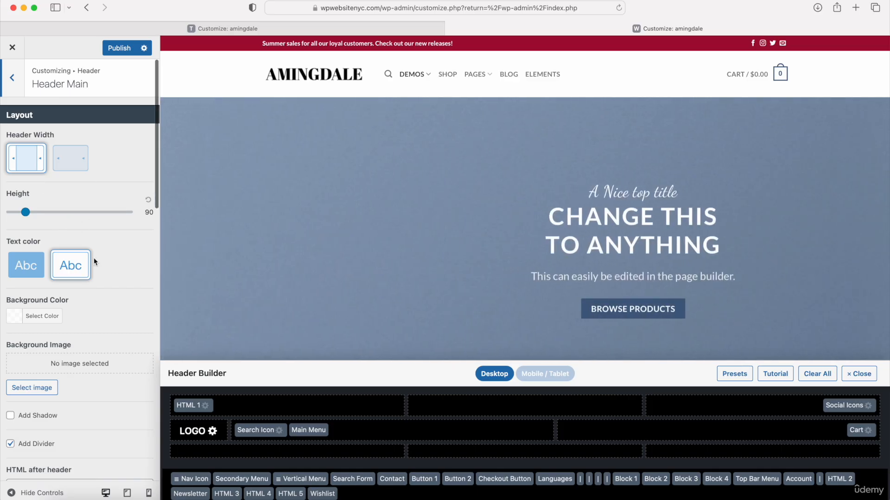
scroll(94, 262, "down", 10)
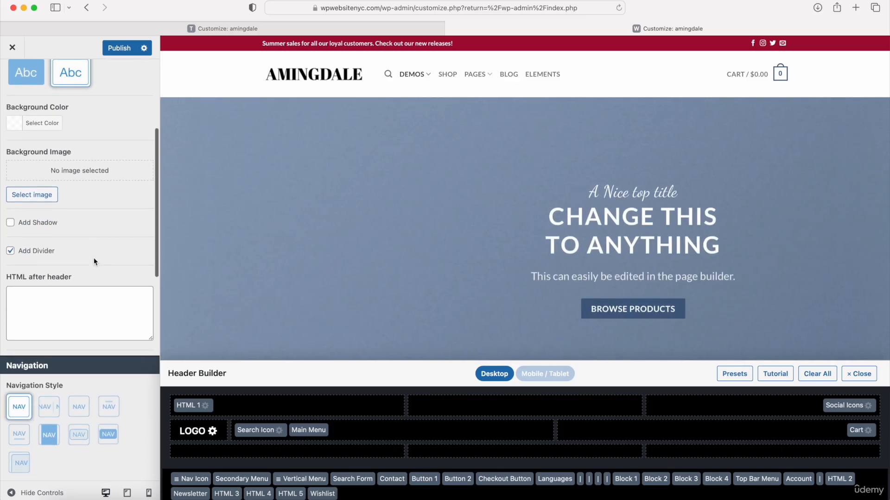
scroll(95, 261, "down", 13)
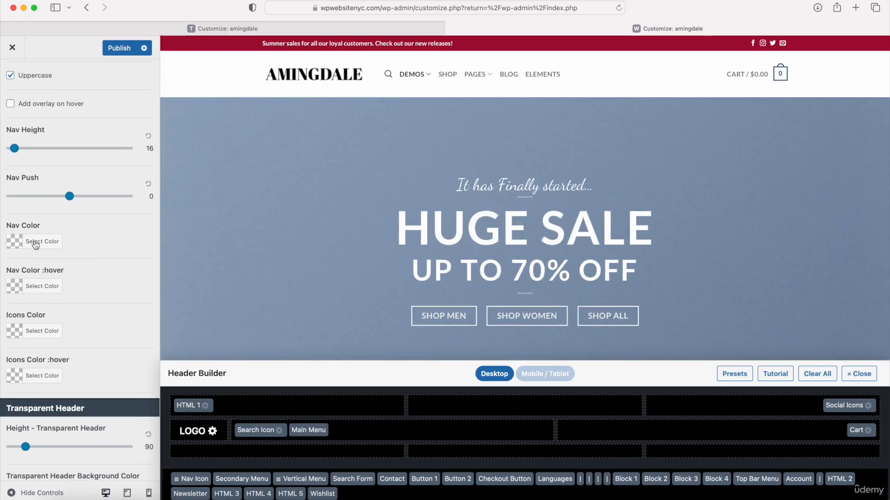
left_click(35, 245)
left_click(26, 342)
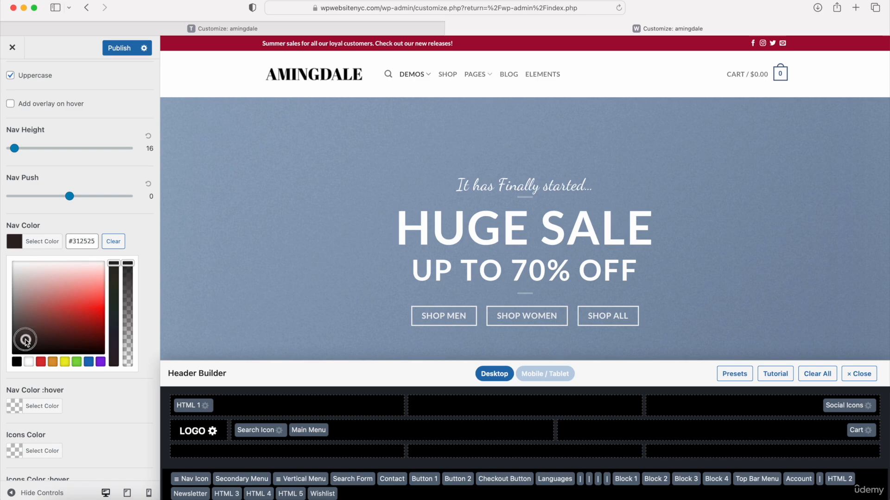
left_click(3, 376)
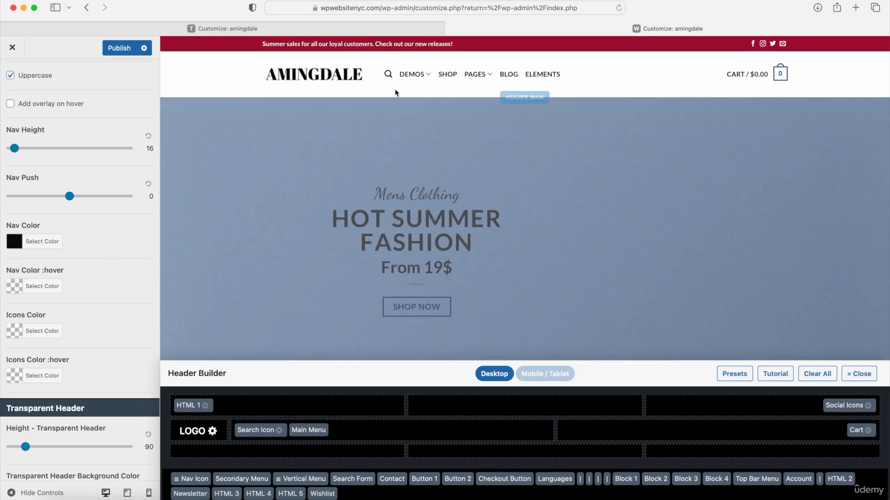
Step: Set Header Main's Icons Color to black #0a0a0a and return to the Header sections
mouse_move(405, 83)
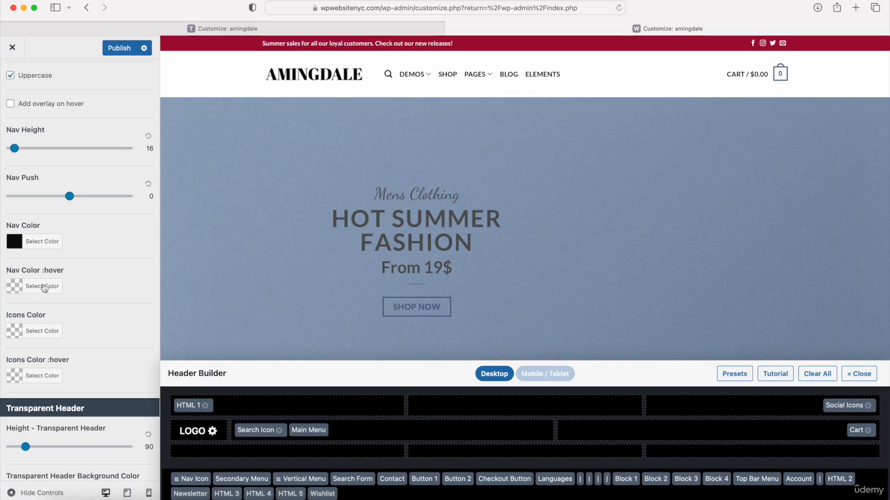
left_click(28, 330)
left_click_drag(44, 413, 3, 453)
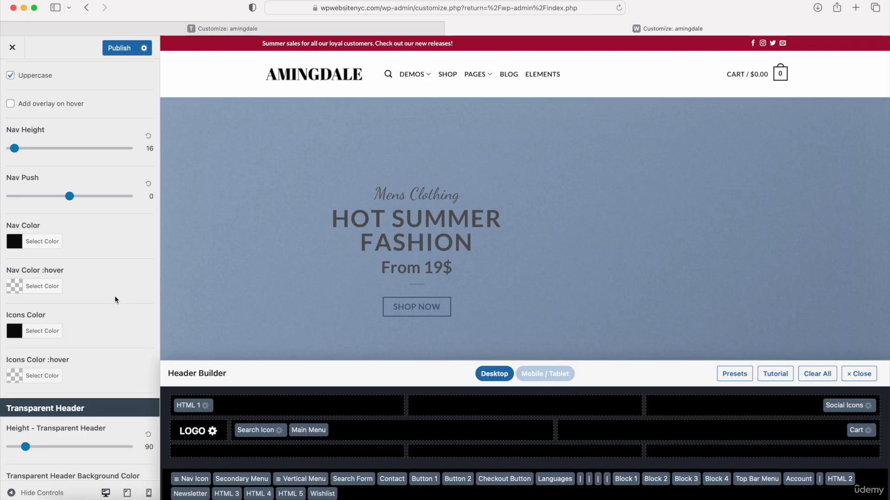
scroll(115, 296, "down", 2)
scroll(115, 296, "up", 10)
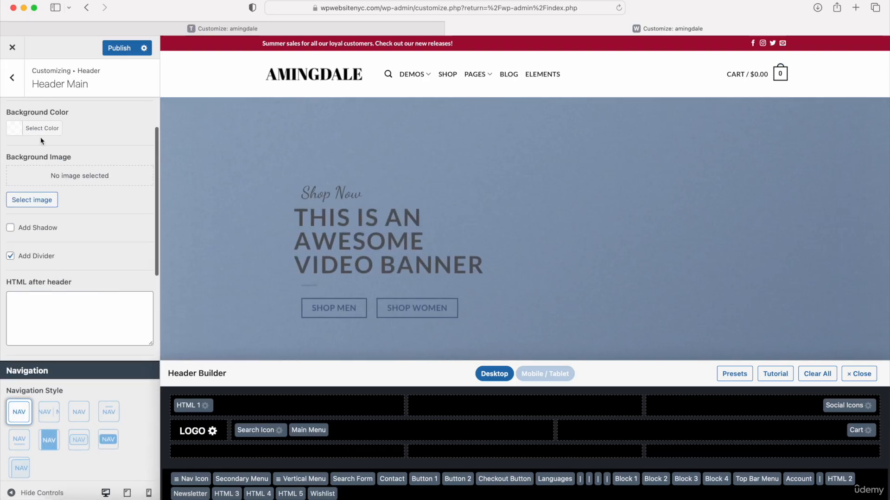
left_click(13, 78)
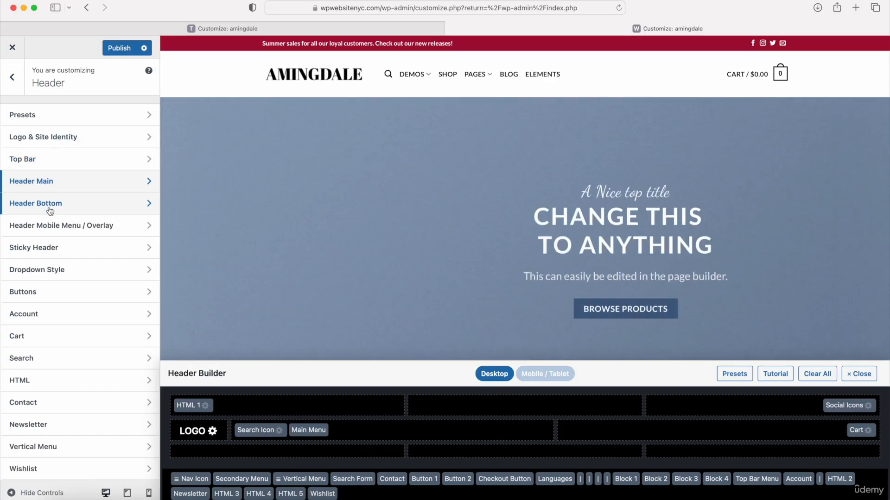
left_click(48, 299)
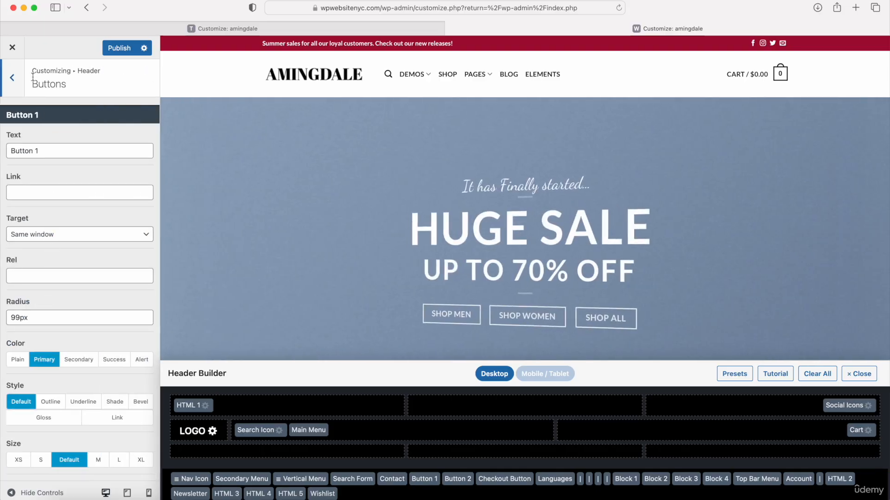
left_click(12, 77)
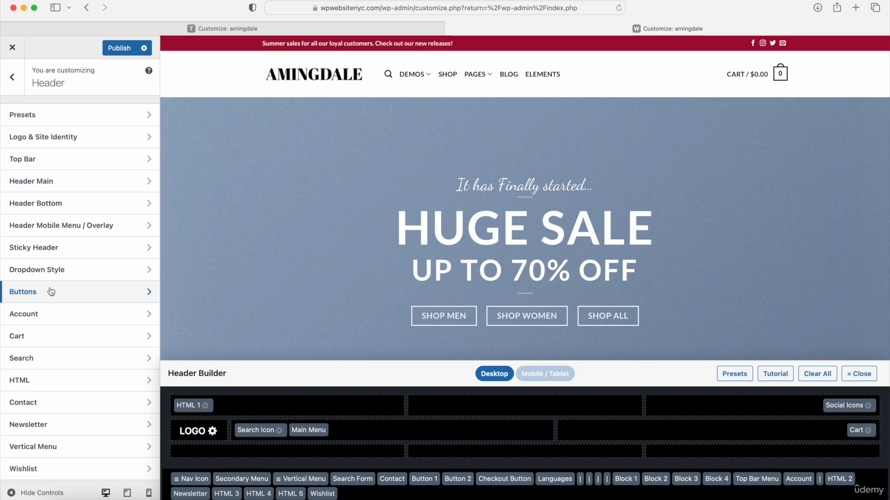
left_click(48, 338)
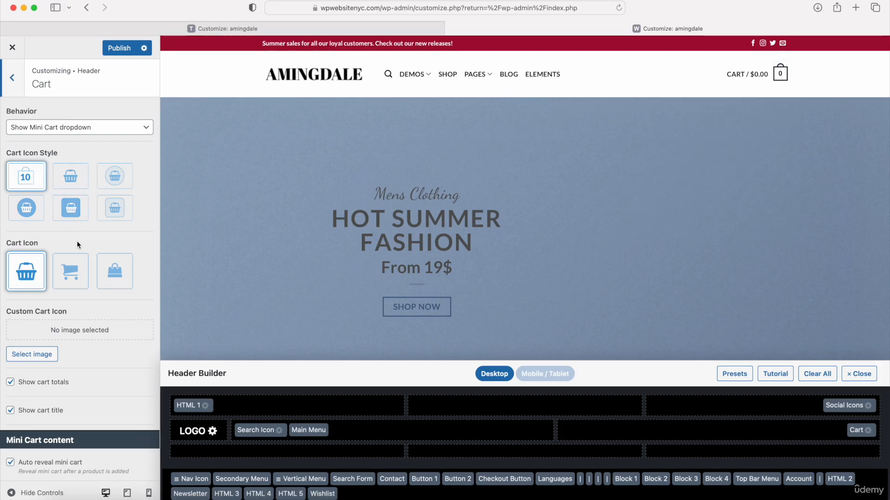
scroll(78, 244, "down", 10)
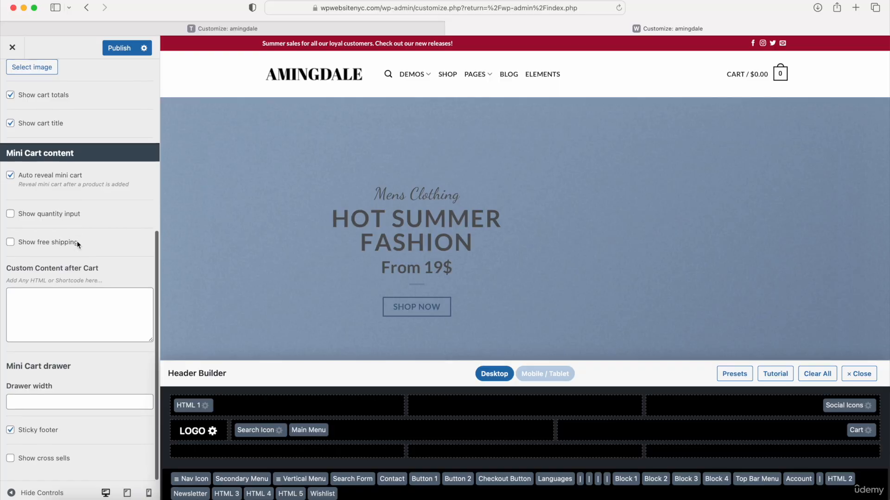
scroll(78, 244, "up", 10)
left_click(13, 70)
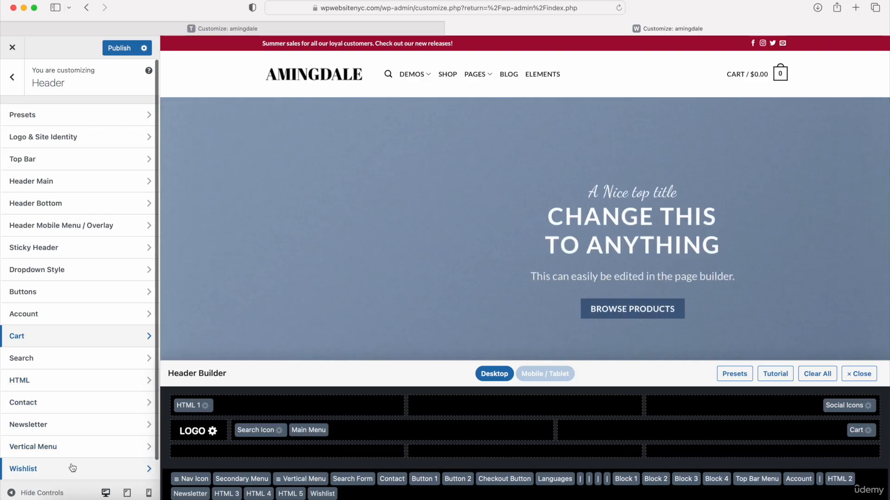
Step: Review the Facebook and Instagram URLs in Follow Icons, then return to the Header settings
scroll(72, 468, "down", 1)
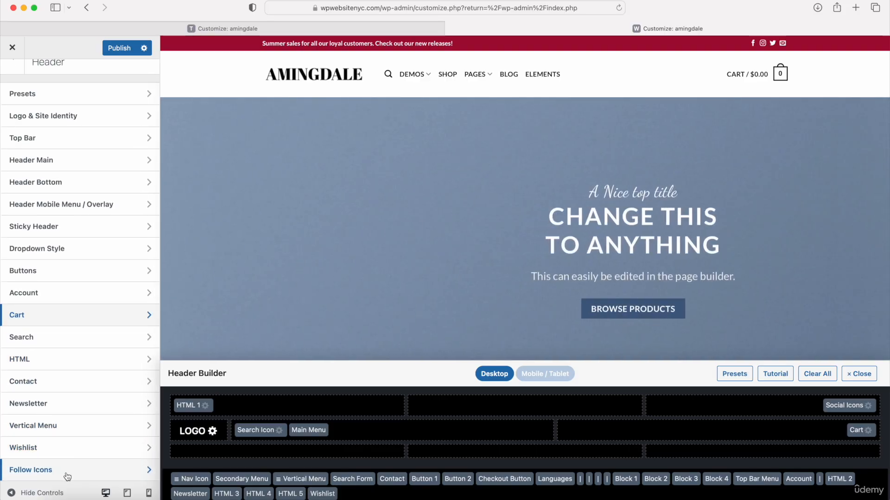
left_click(67, 476)
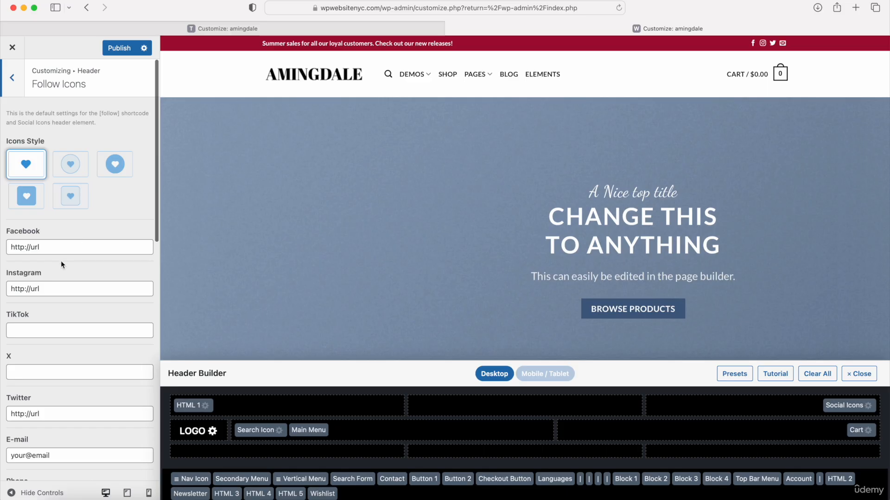
left_click(54, 247)
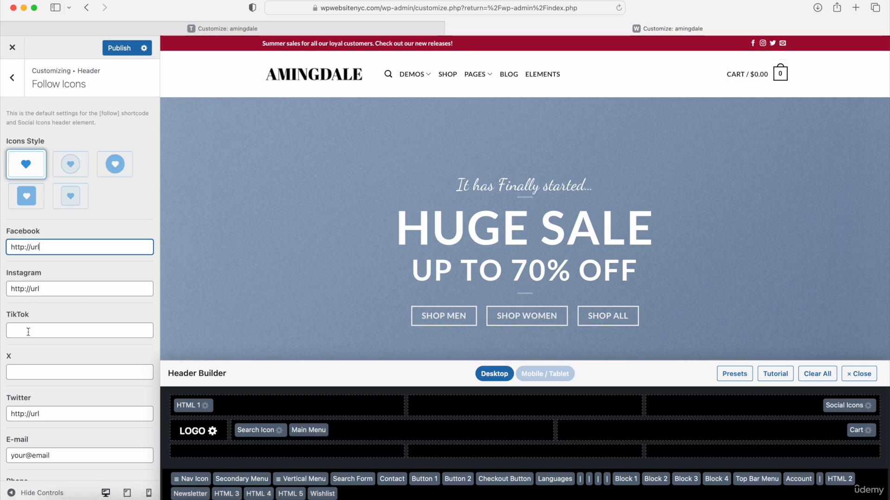
left_click_drag(43, 292, 14, 301)
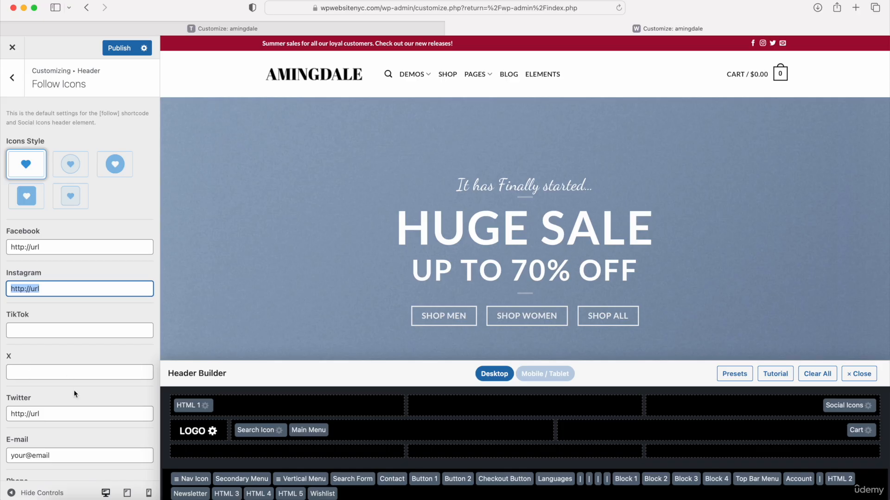
scroll(59, 422, "down", 5)
scroll(59, 421, "up", 5)
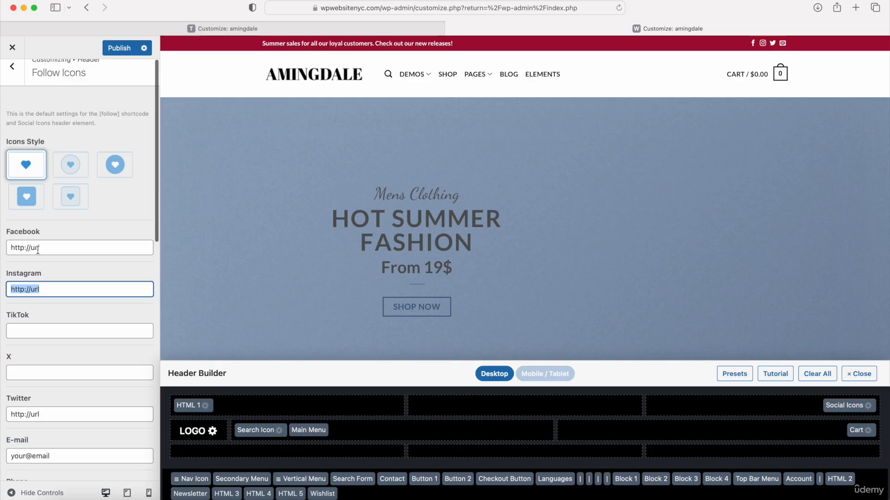
left_click(12, 66)
Step: Publish the changes, glance at Style > Typography, then open Style > Colors
left_click(115, 48)
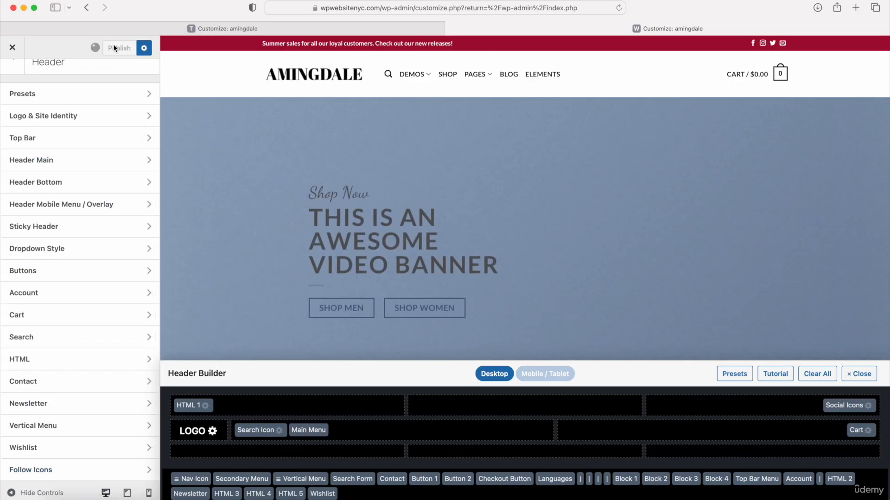
left_click(15, 68)
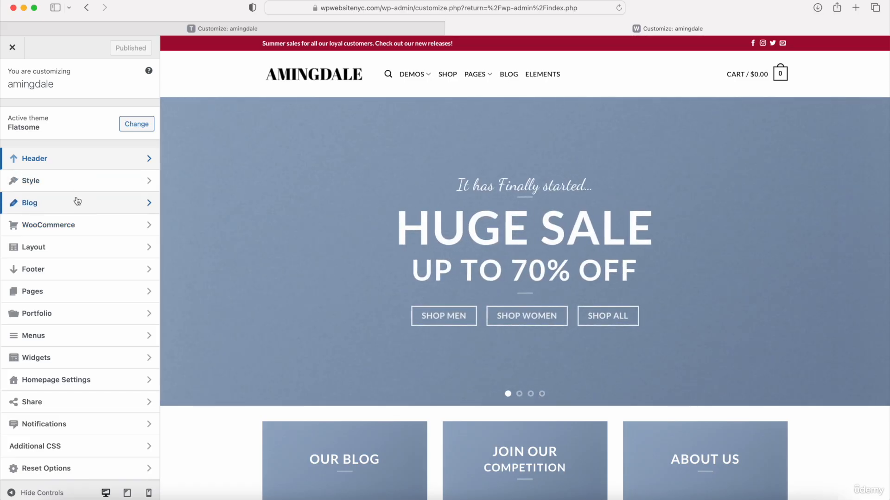
left_click(52, 185)
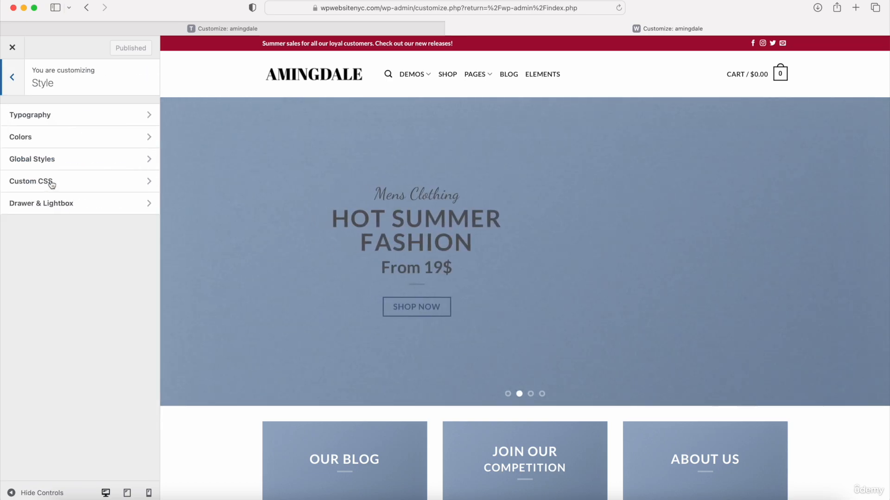
left_click(81, 120)
scroll(103, 285, "down", 10)
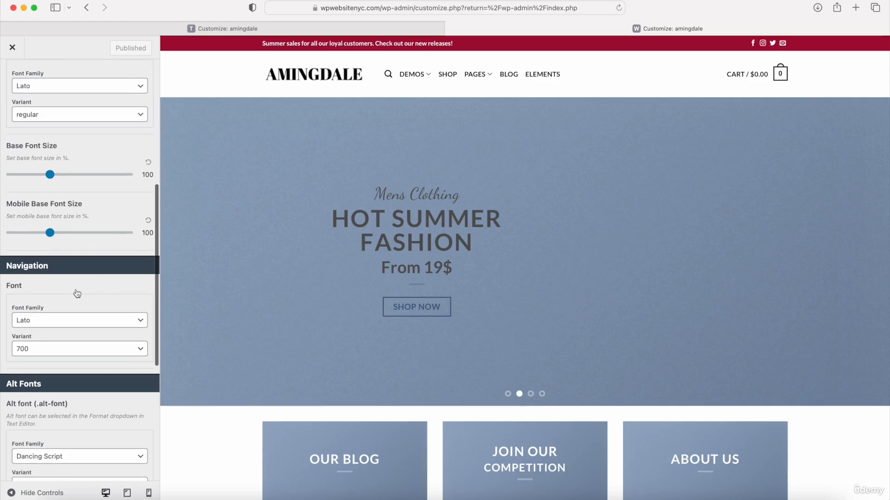
scroll(104, 283, "up", 10)
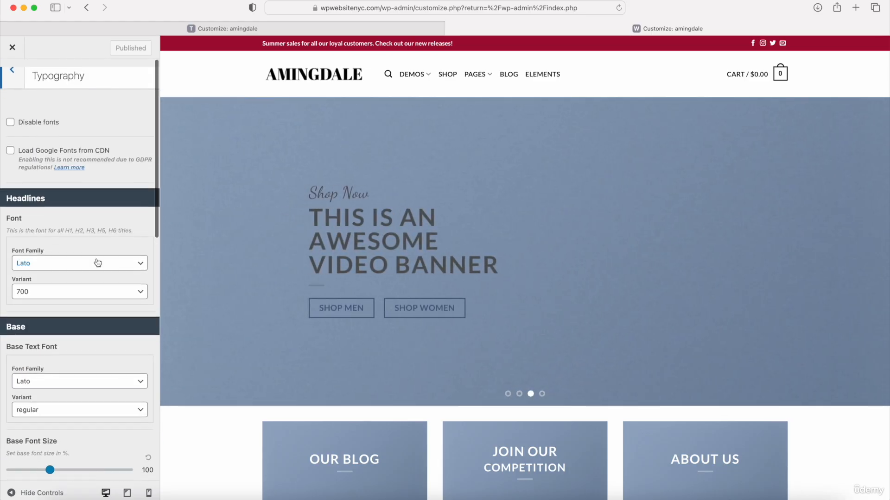
left_click(13, 65)
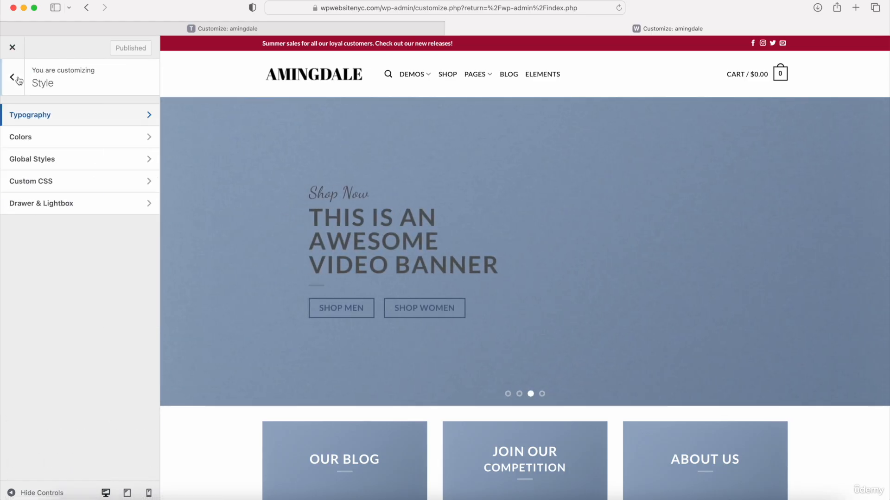
left_click(44, 142)
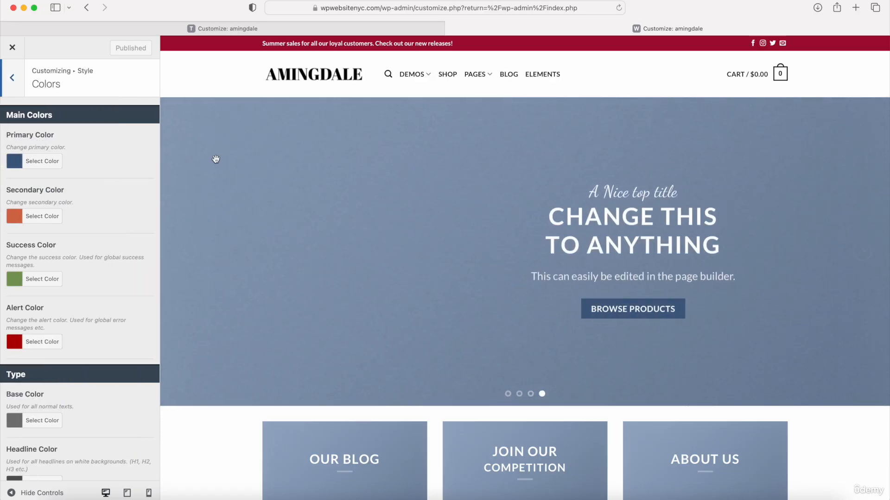
Step: Set the Primary Color to crimson #a50d35
scroll(258, 164, "down", 6)
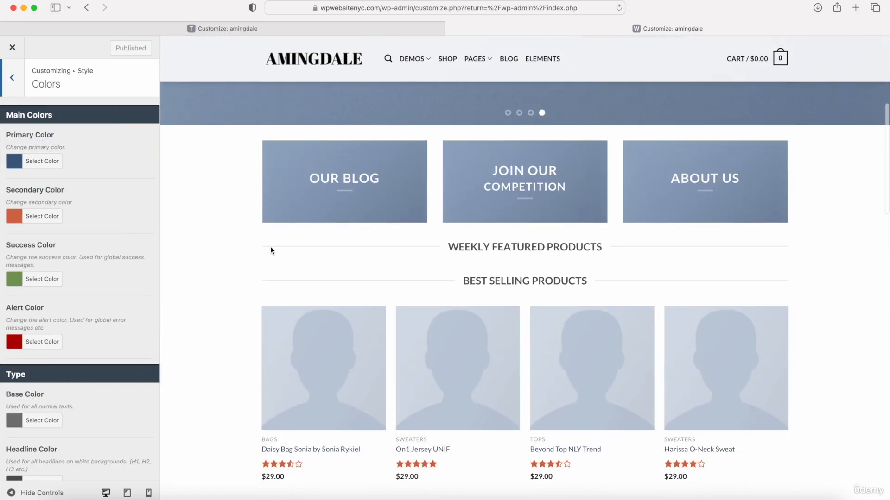
scroll(271, 250, "down", 6)
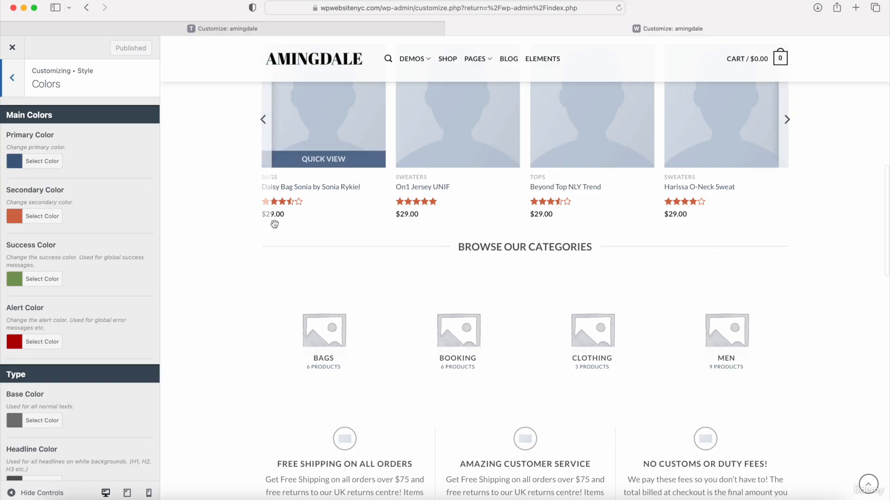
scroll(262, 308, "down", 4)
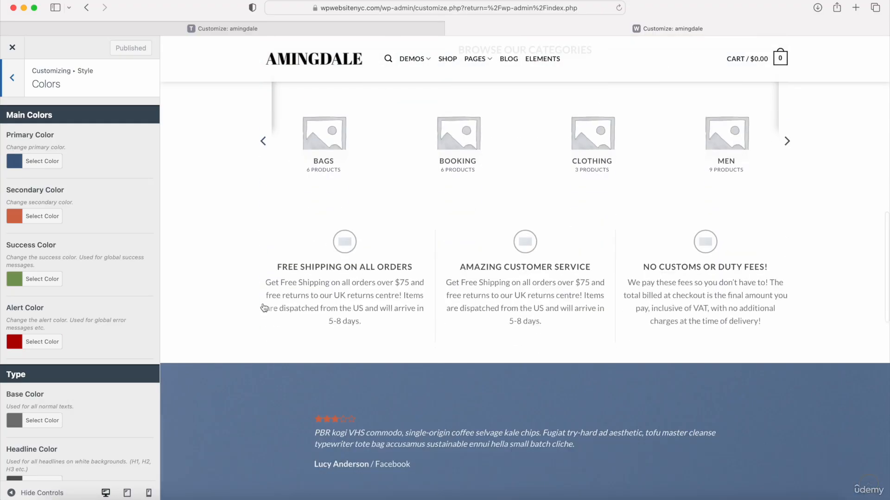
scroll(264, 307, "up", 12)
scroll(262, 308, "down", 7)
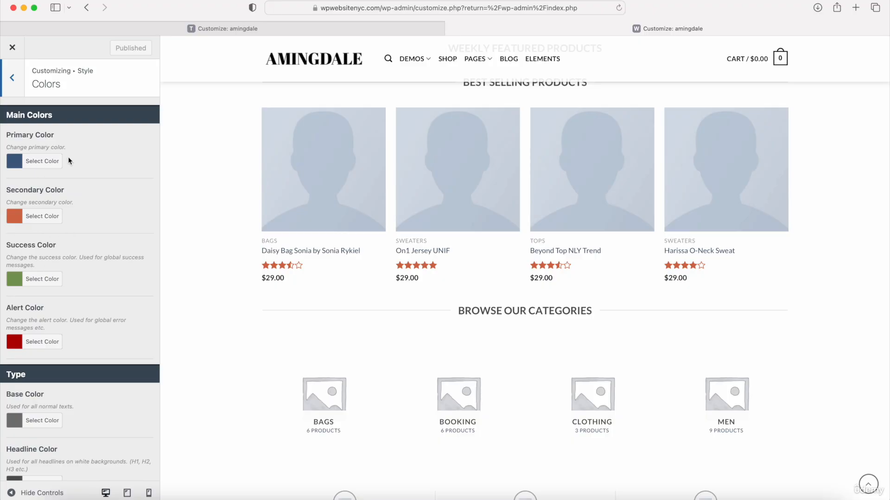
scroll(83, 286, "down", 5)
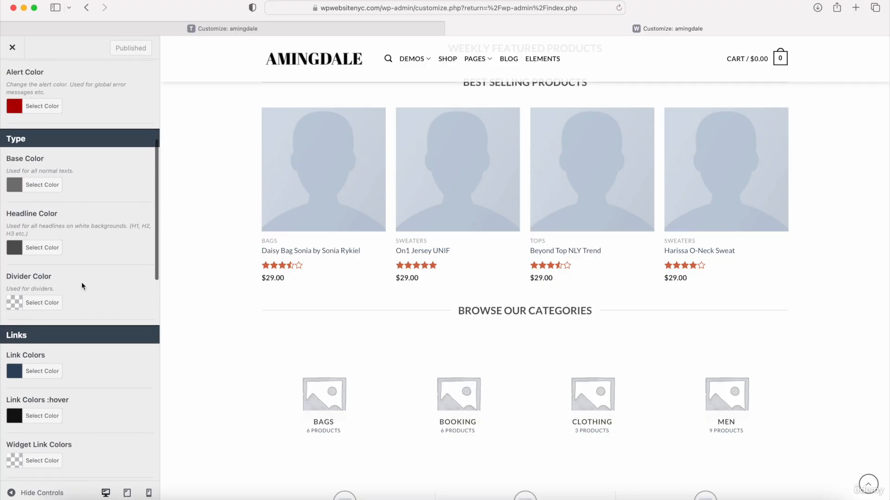
scroll(84, 287, "up", 5)
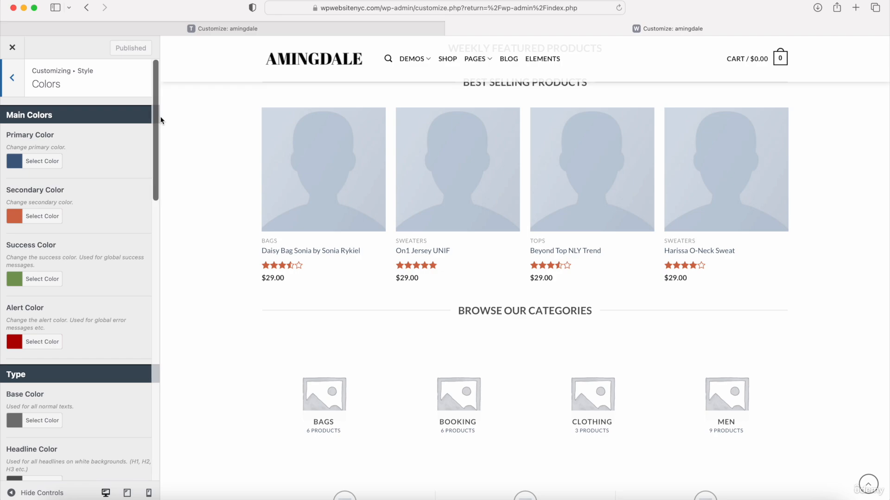
left_click(50, 168)
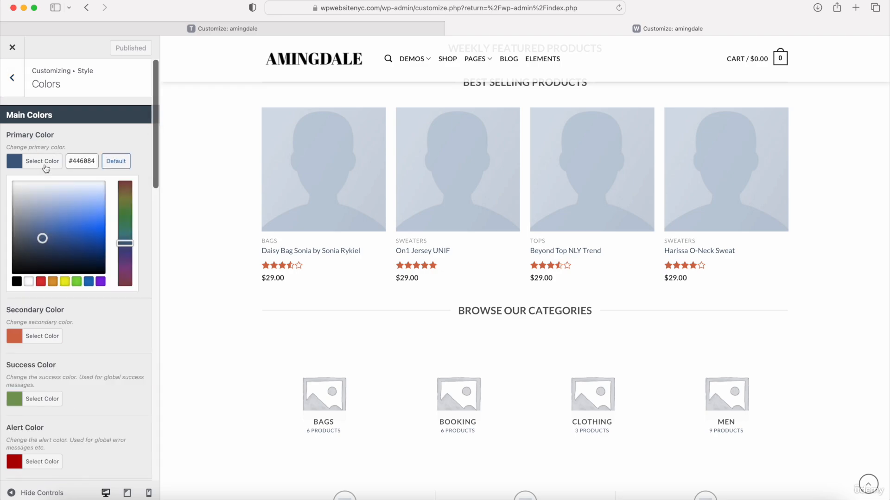
double_click(70, 164)
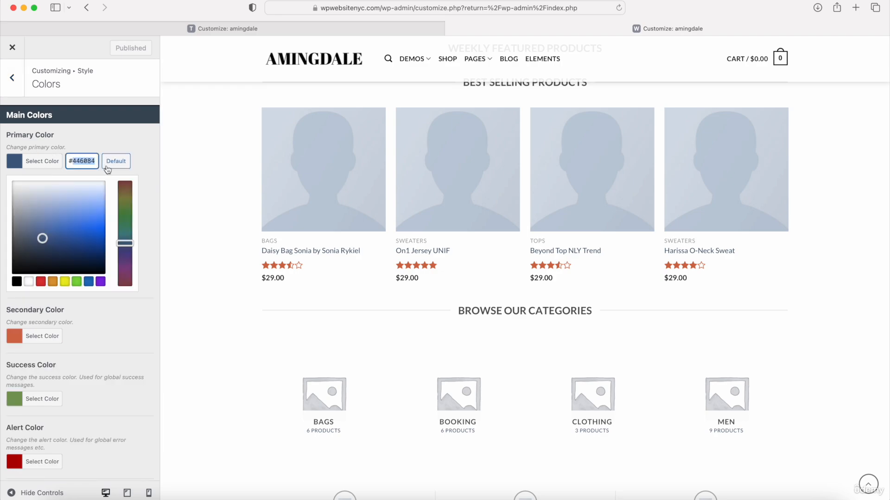
type("a50d35")
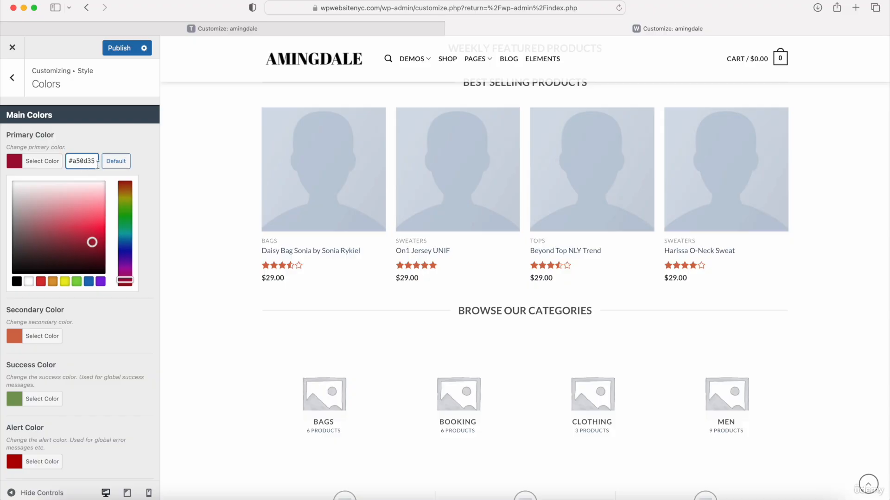
left_click(68, 142)
Step: Set the Base Color to near-black #0a0a0a
scroll(65, 218, "down", 7)
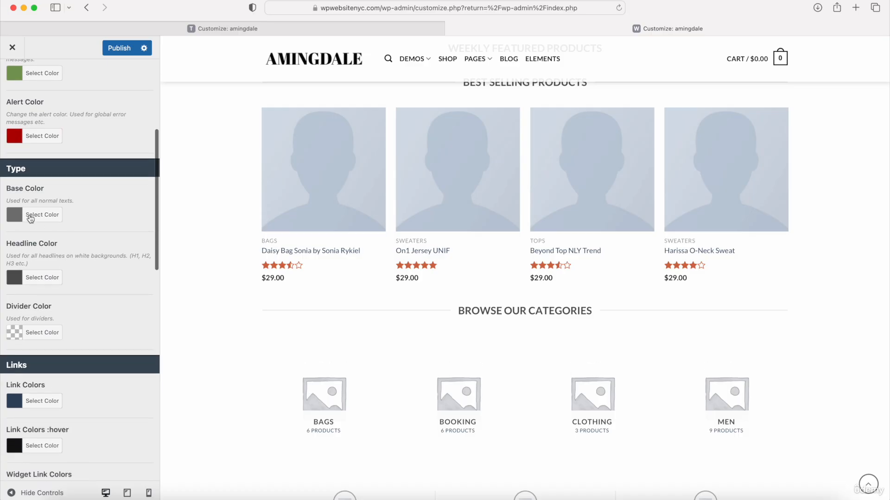
left_click(40, 217)
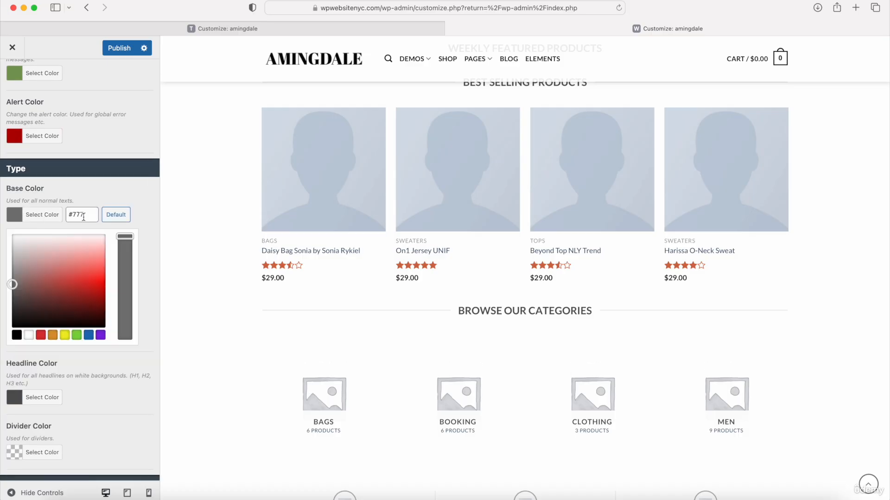
left_click_drag(83, 217, 57, 217)
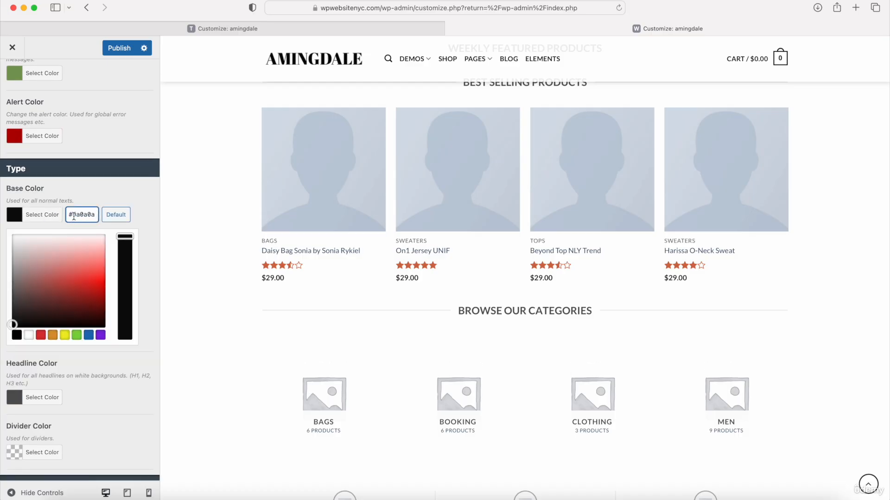
left_click(89, 195)
Step: Set the Headline Color to near-black #0a0a0a
left_click(36, 282)
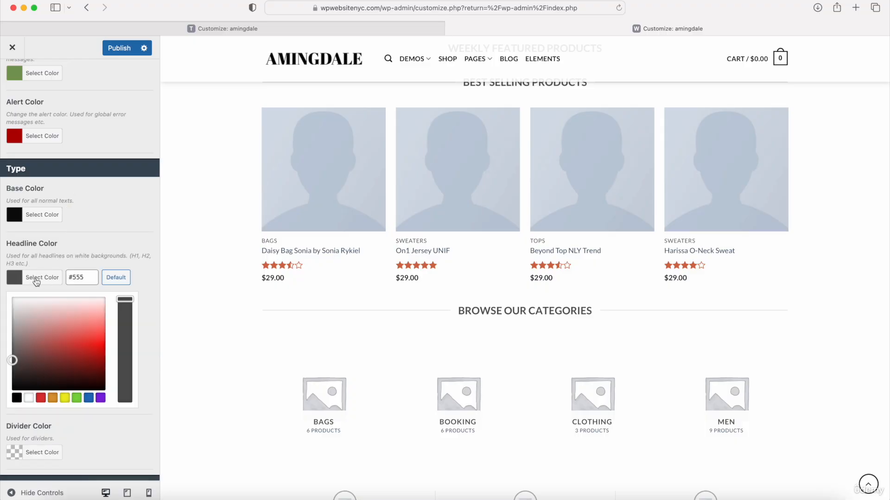
left_click(80, 271)
key("super+a")
type("#0a0a0a")
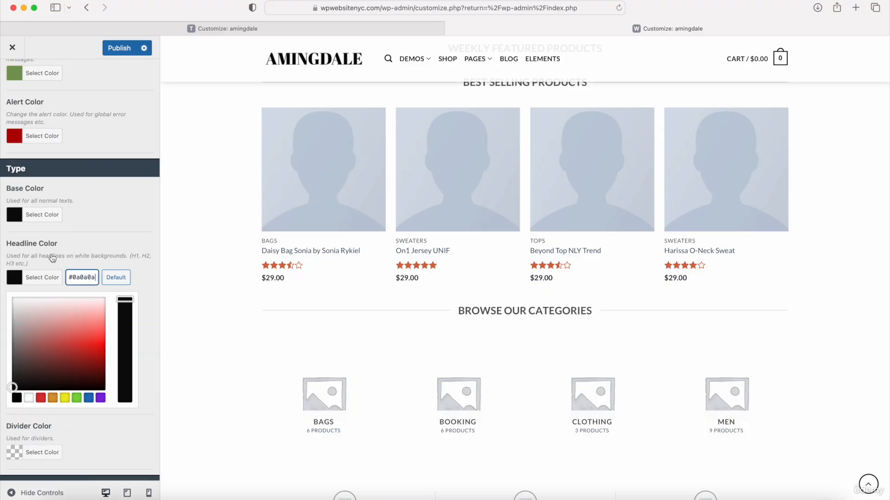
left_click(89, 254)
Step: Change the link colour from #334862 to near-black #0a0a0a
scroll(89, 254, "down", 5)
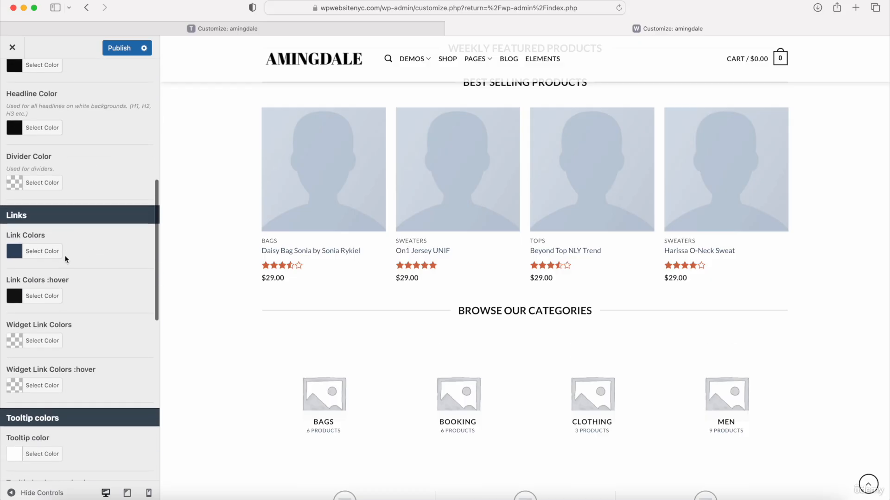
left_click(42, 251)
left_click(83, 251)
key("super+a")
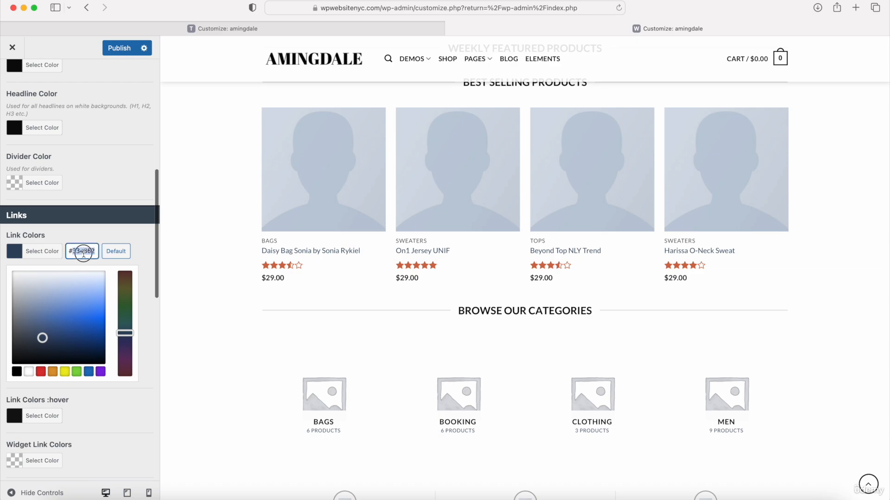
type("#0a0a0a")
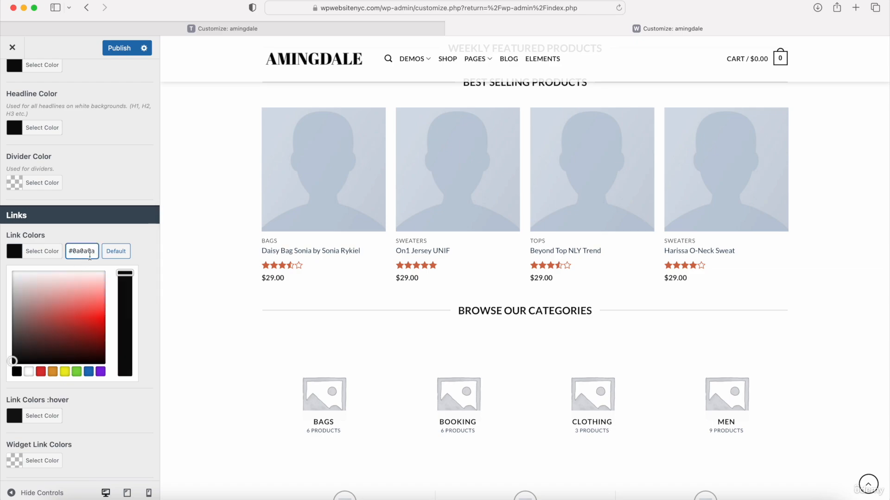
left_click(51, 251)
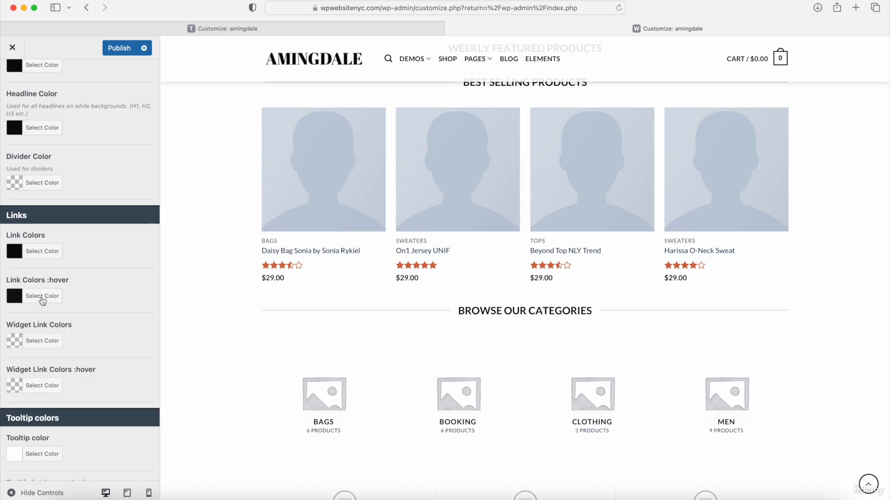
Step: Change the link :hover colour from #111 to crimson #a50d35
left_click(42, 299)
triple_click(87, 295)
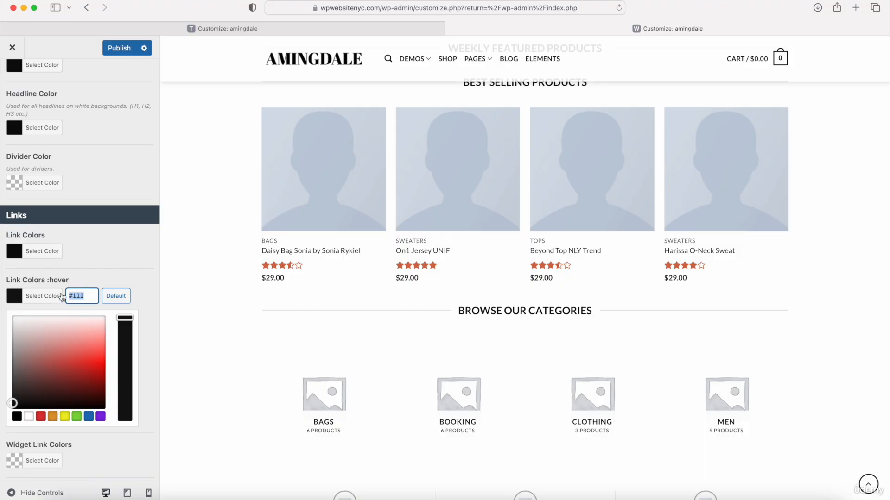
type("#a50135")
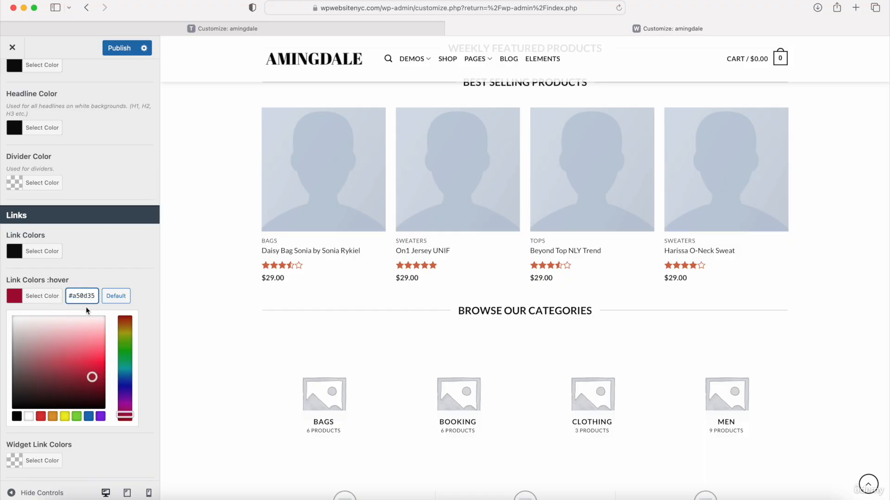
left_click(103, 258)
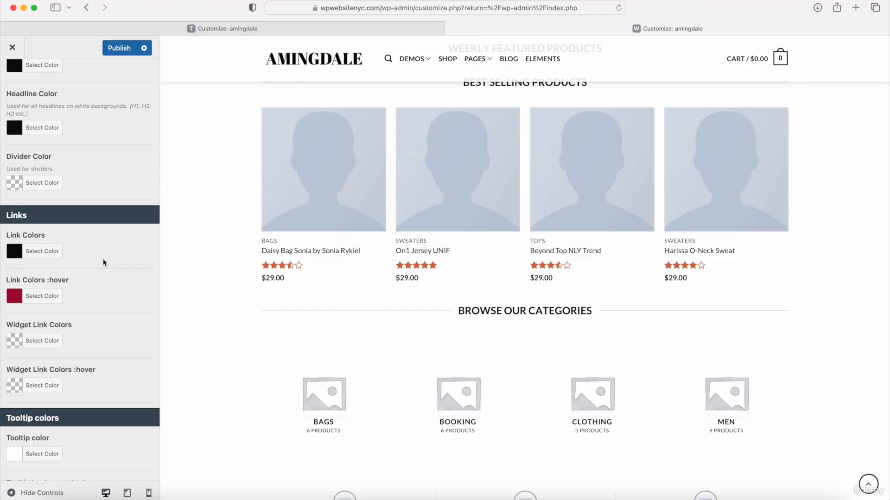
scroll(103, 263, "down", 10)
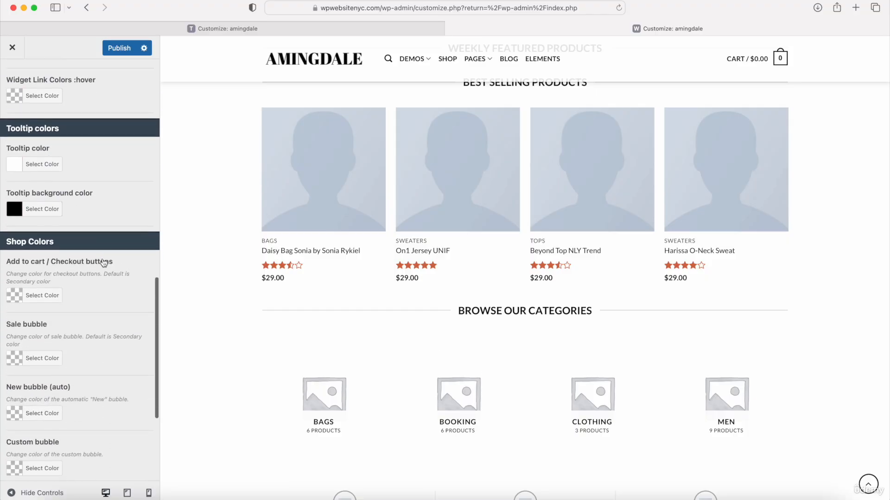
scroll(103, 262, "down", 5)
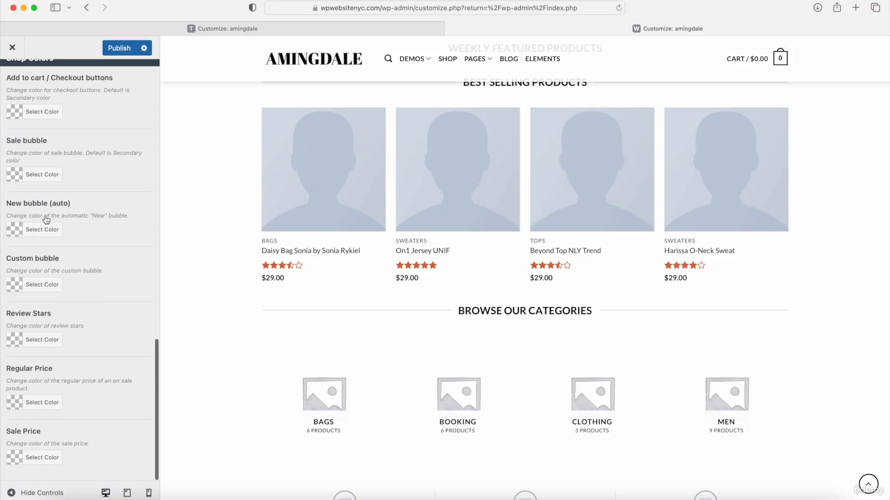
scroll(49, 417, "up", 20)
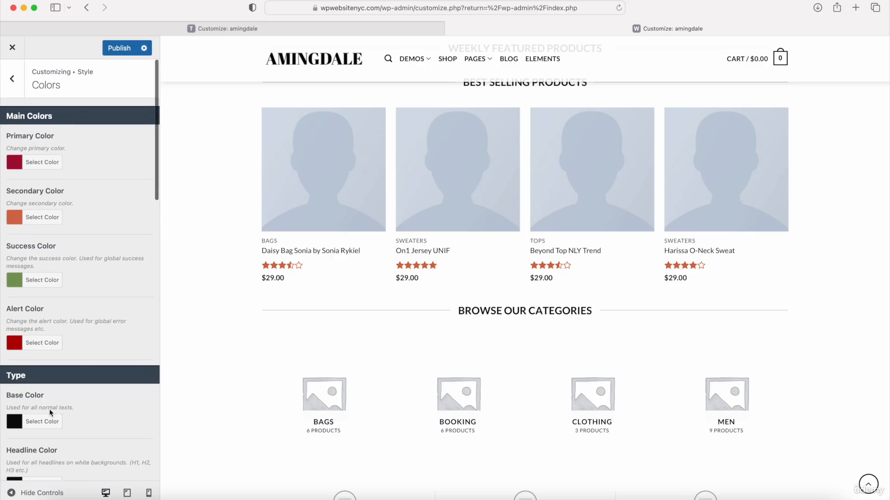
Step: Publish the colour changes and return to the top-level Customizer sections
left_click(117, 48)
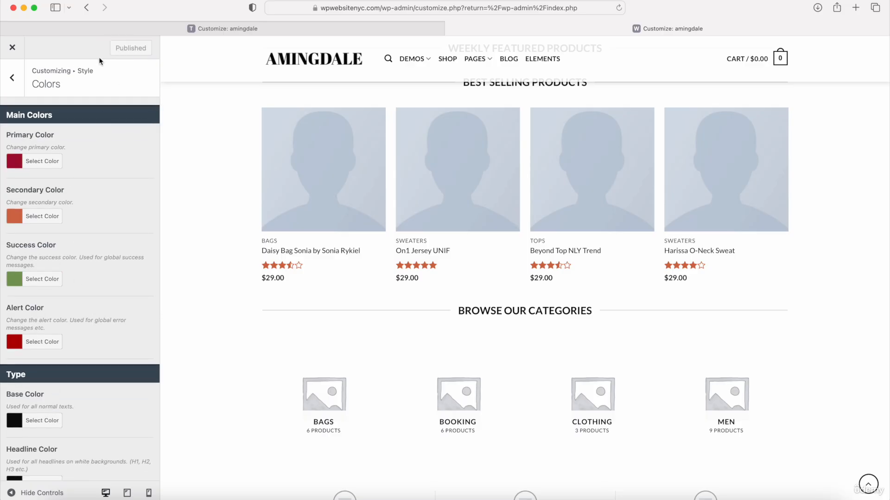
left_click(18, 83)
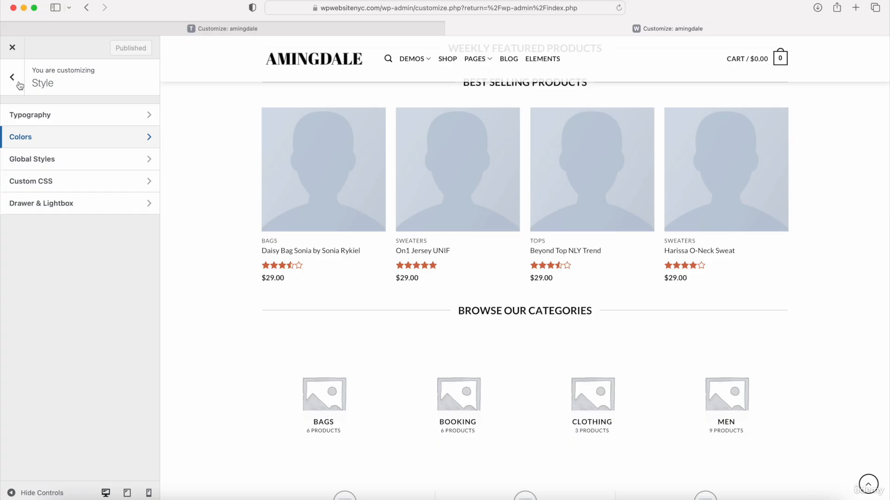
left_click(18, 84)
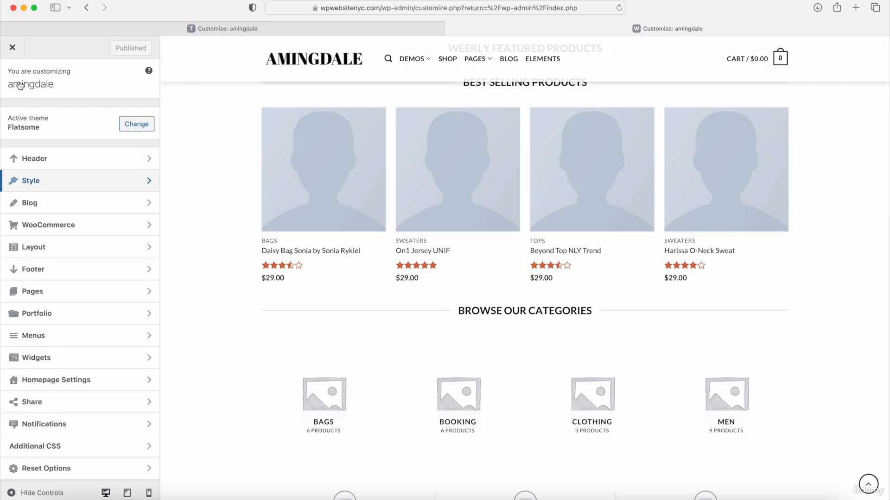
Step: Set the Blog Layout to No Sidebar
left_click(33, 203)
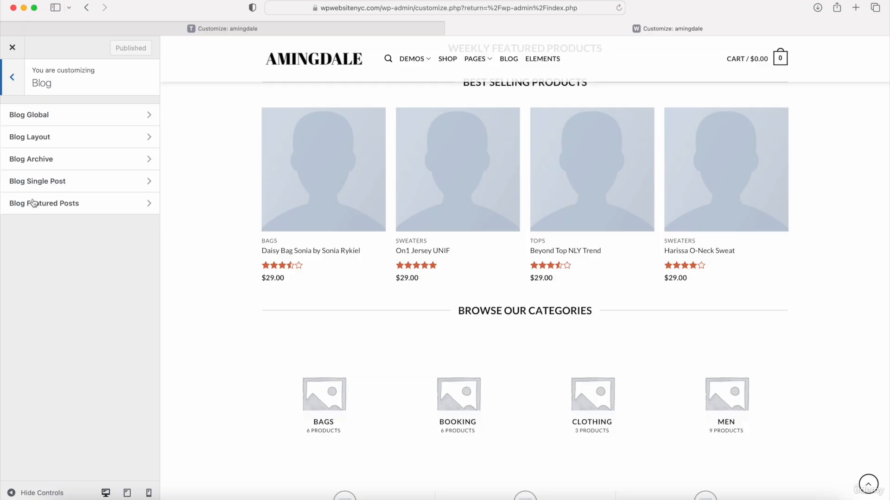
left_click(44, 124)
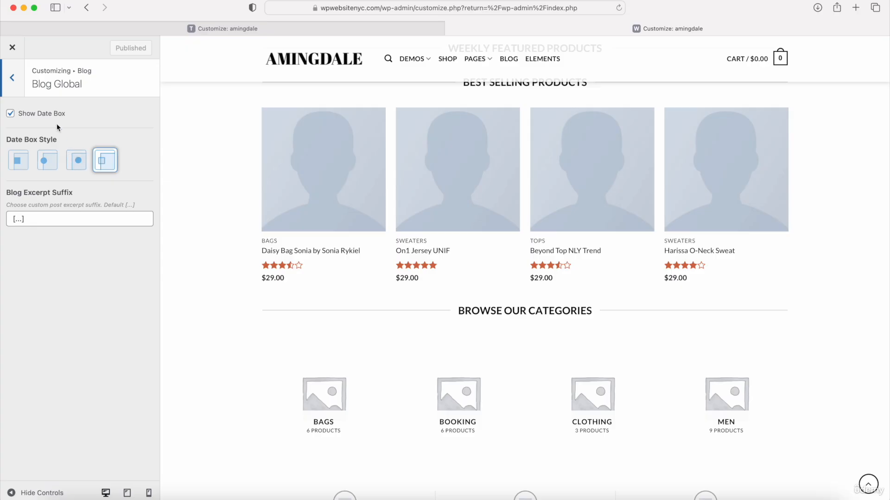
left_click(12, 78)
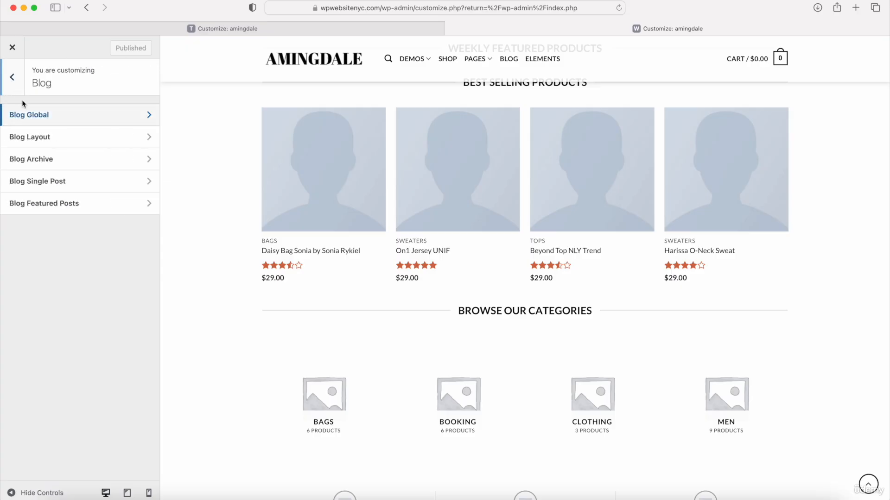
left_click(32, 142)
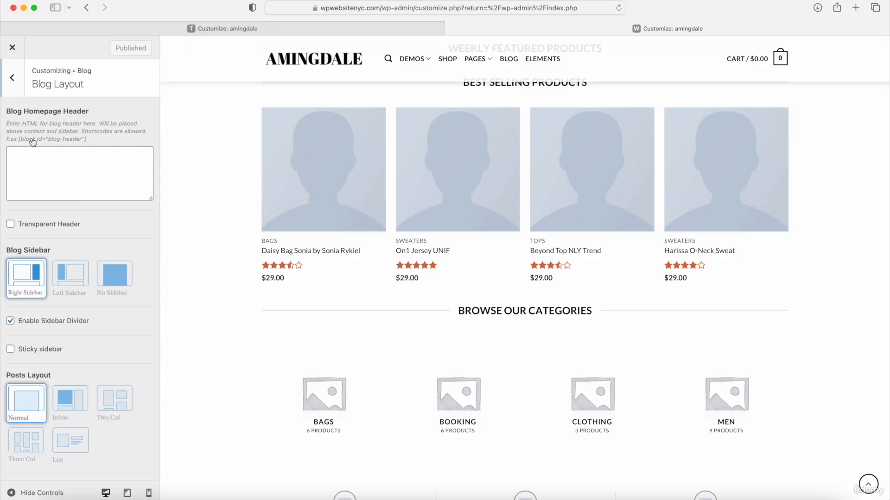
left_click(113, 282)
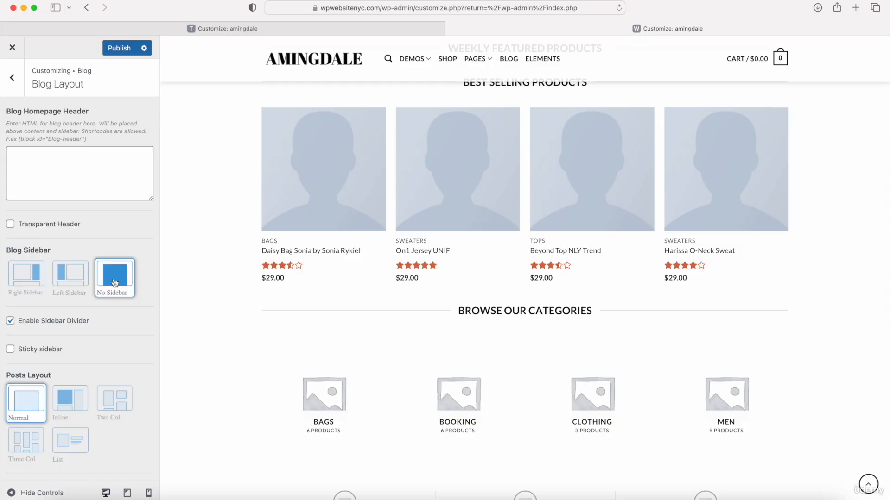
scroll(70, 297, "down", 5)
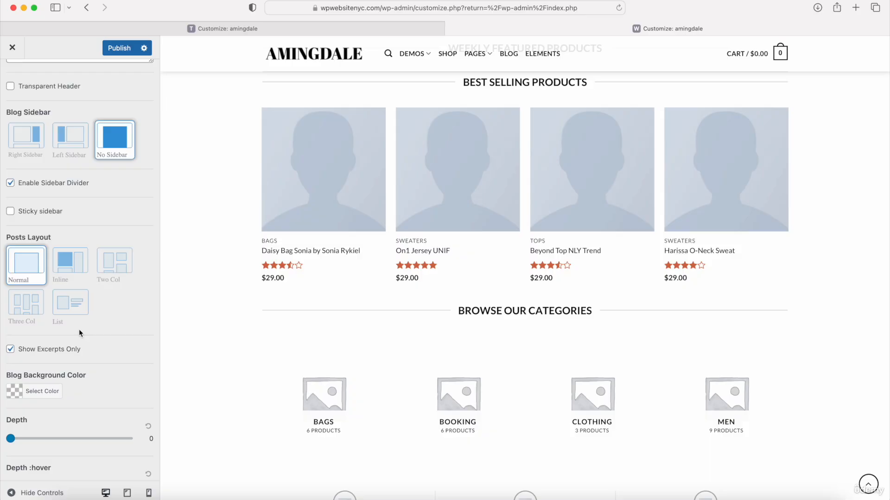
scroll(71, 233, "up", 5)
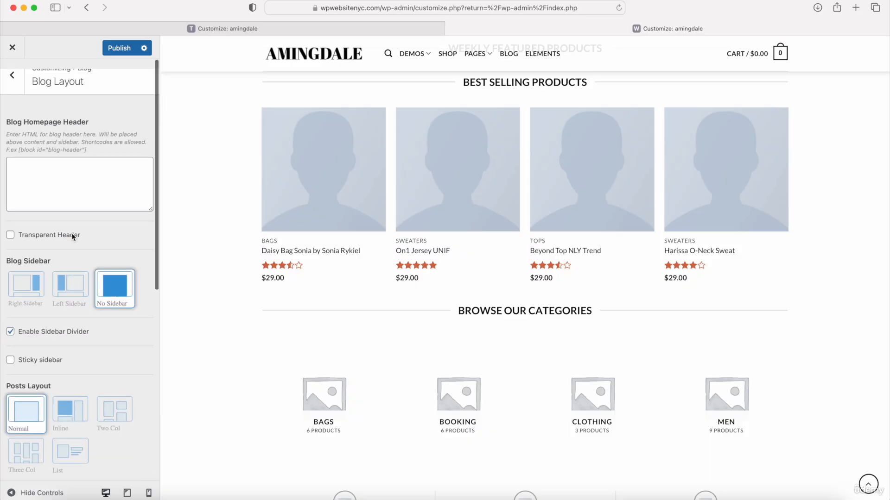
left_click(9, 63)
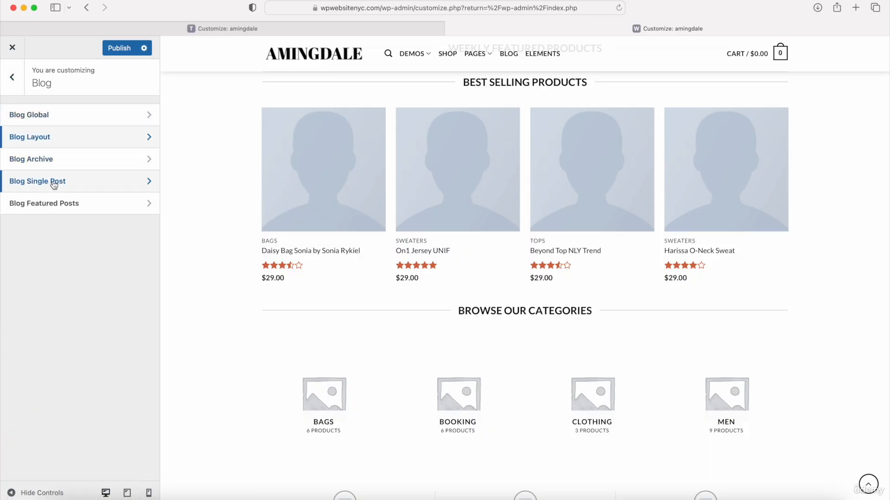
Step: Set Blog Single Post to No Sidebar and publish the changes
left_click(54, 185)
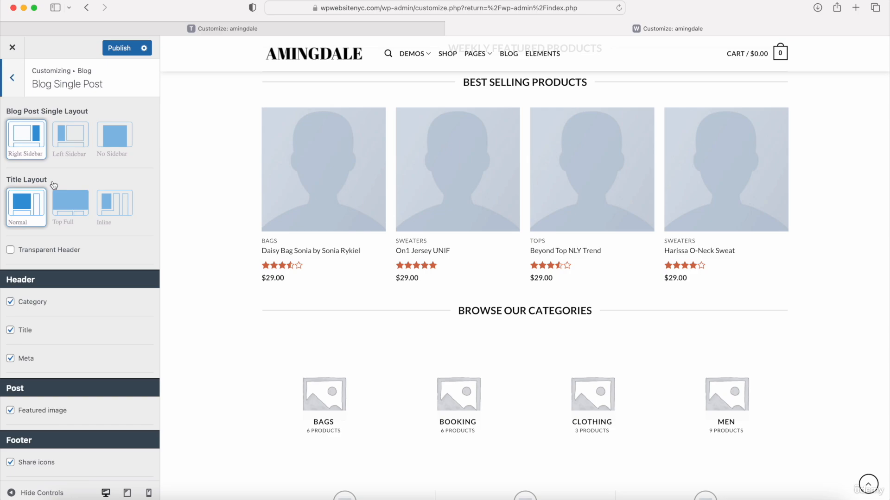
left_click(117, 141)
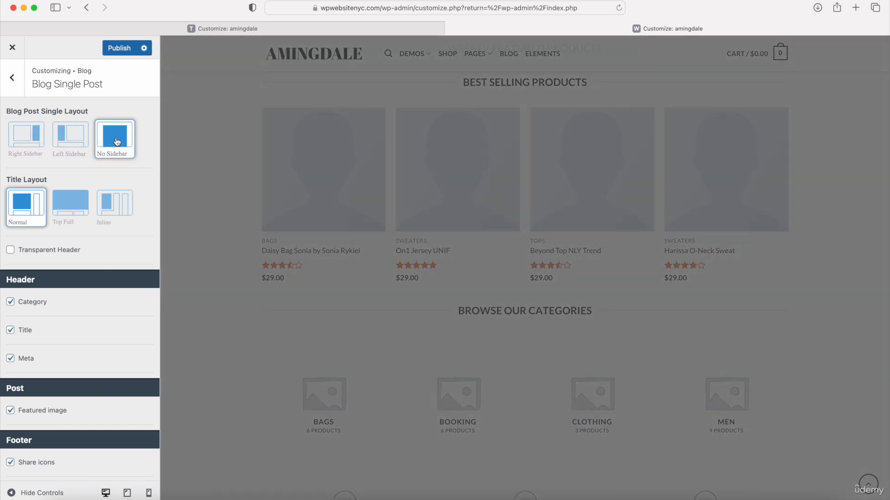
scroll(101, 182, "down", 5)
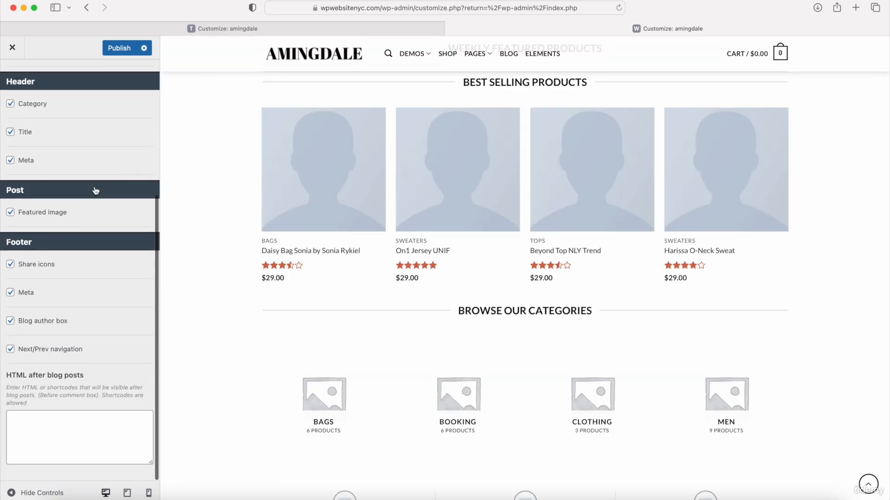
scroll(103, 359, "up", 4)
scroll(103, 359, "up", 1)
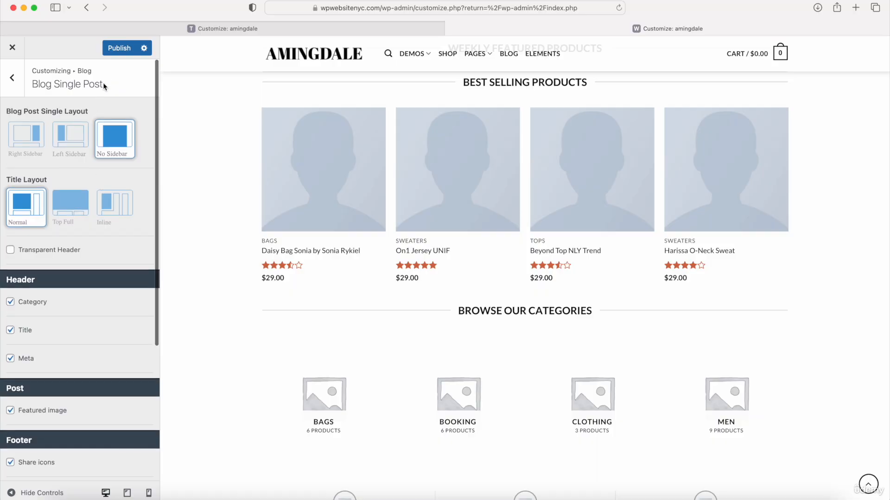
left_click(113, 49)
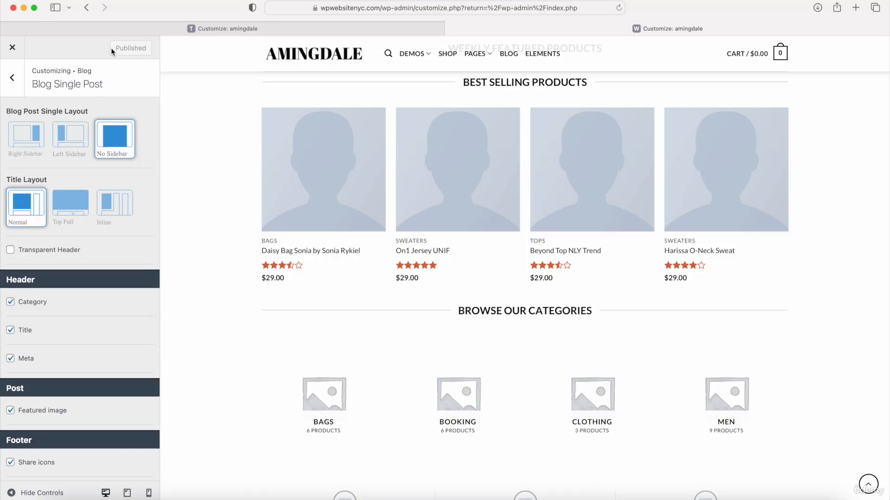
Step: Look over the Blog Featured Posts settings, then return to the main sections list
left_click(12, 91)
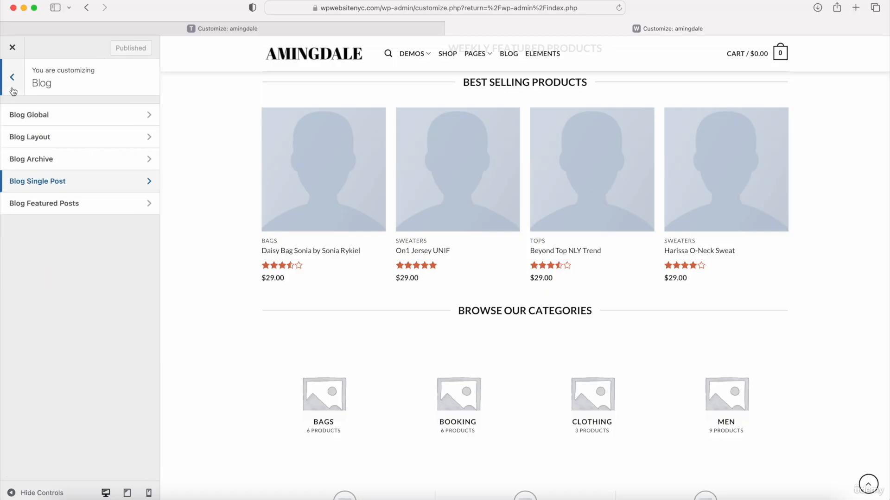
left_click(58, 208)
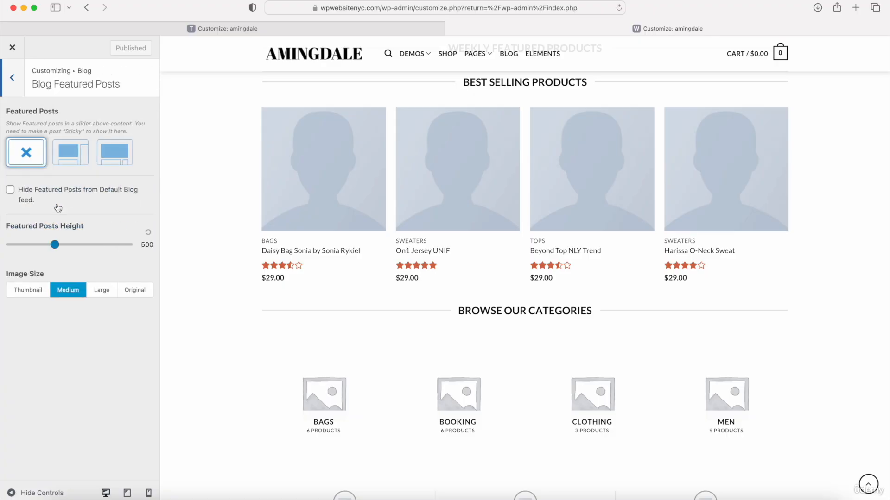
left_click(14, 82)
left_click(14, 83)
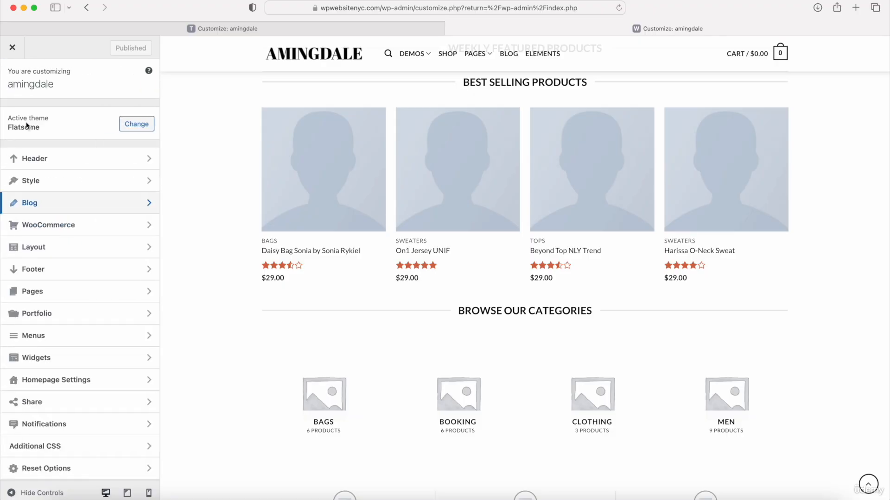
Step: Review WooCommerce Product Catalog: Left Sidebar layout, 12 products per page, 3 per row
left_click(48, 226)
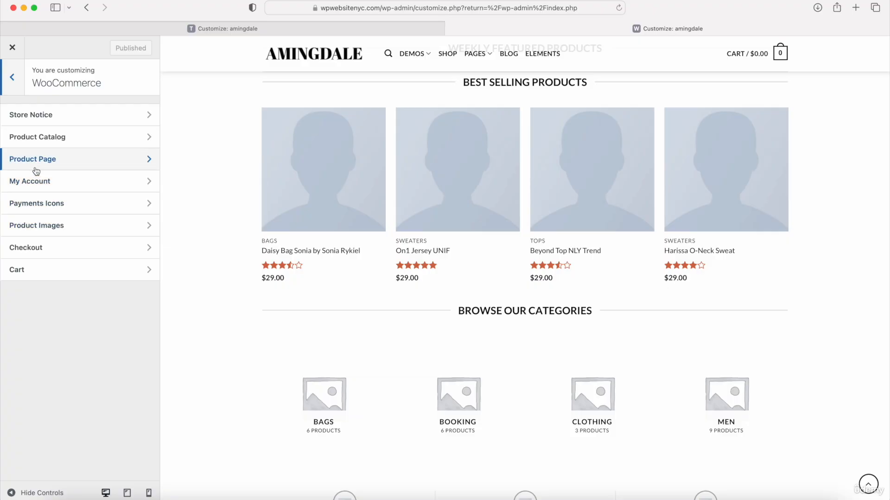
left_click(44, 137)
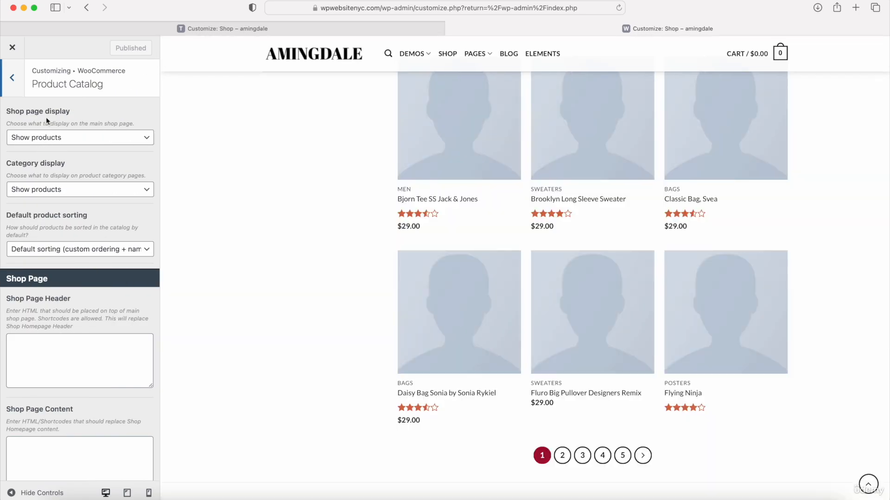
scroll(72, 127, "down", 8)
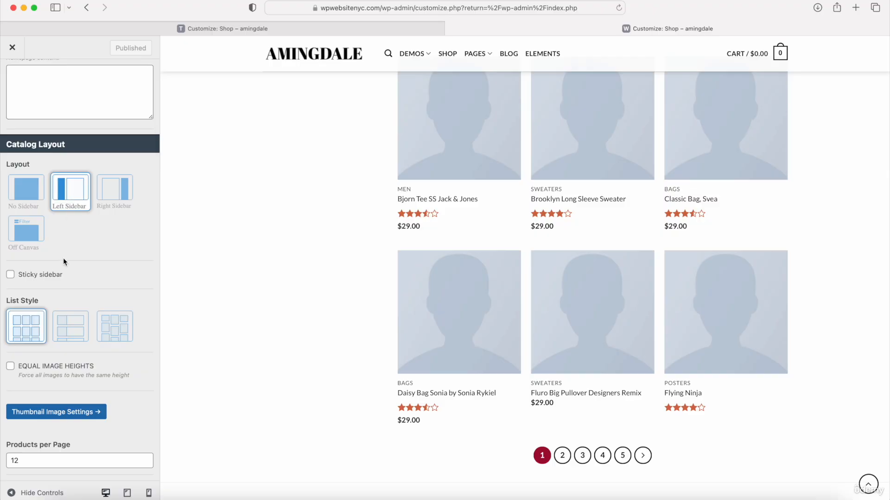
scroll(63, 258, "down", 5)
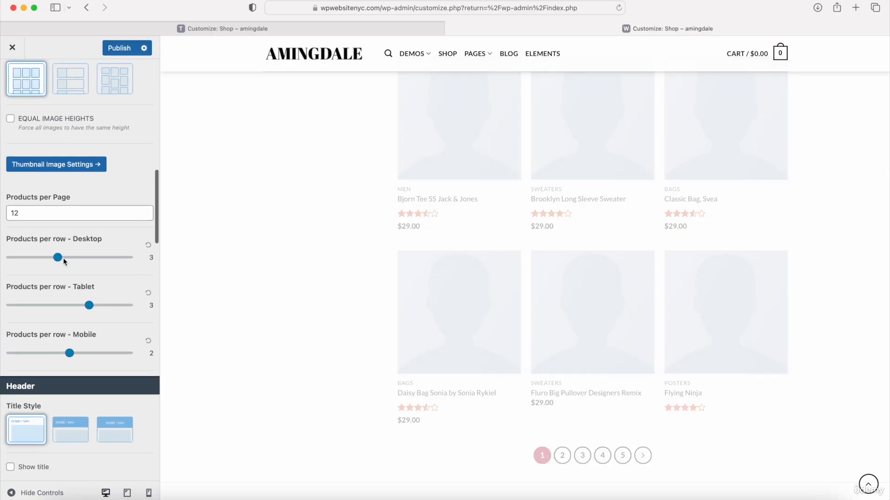
scroll(57, 220, "up", 10)
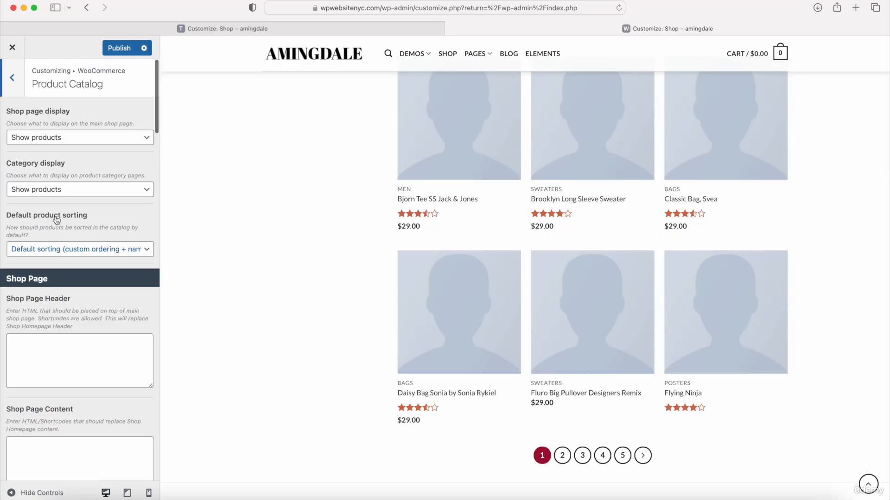
scroll(99, 174, "down", 8)
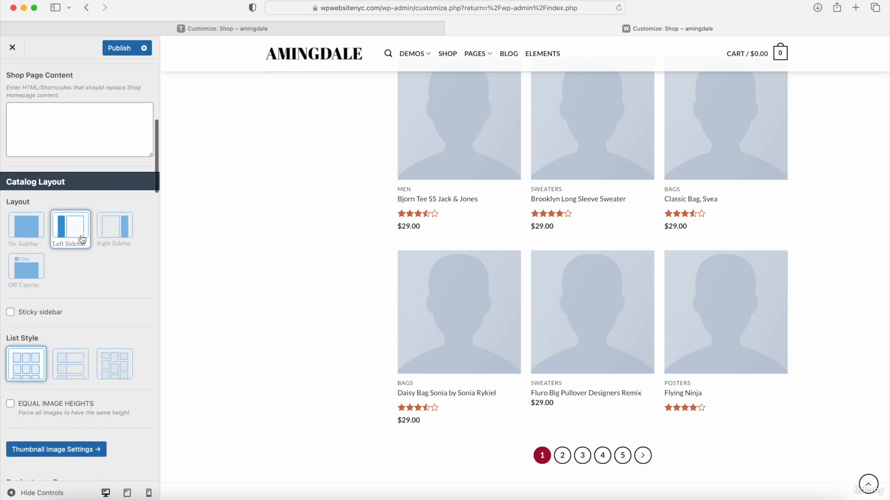
scroll(82, 240, "down", 7)
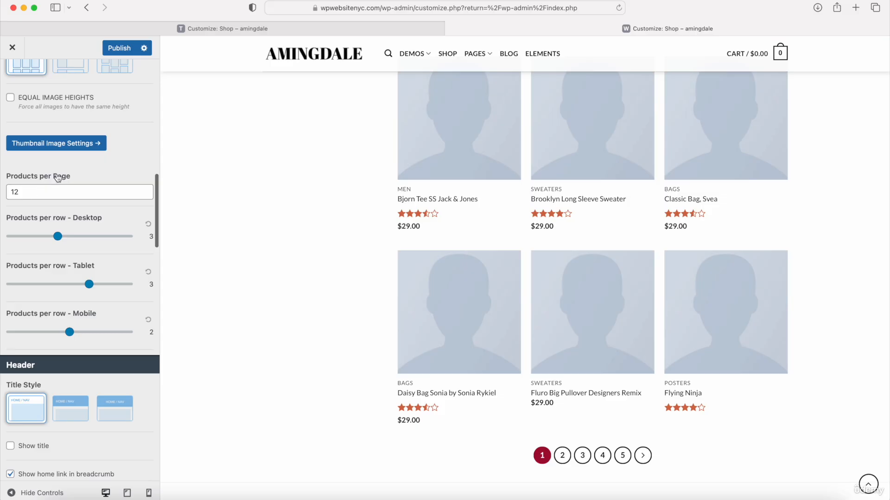
scroll(53, 185, "up", 15)
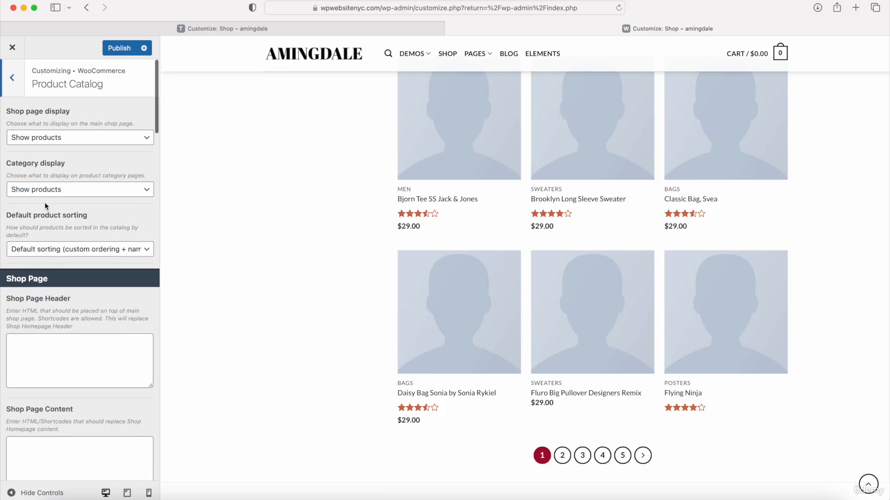
Step: Set the WooCommerce Product Page layout to No Sidebar
left_click(12, 78)
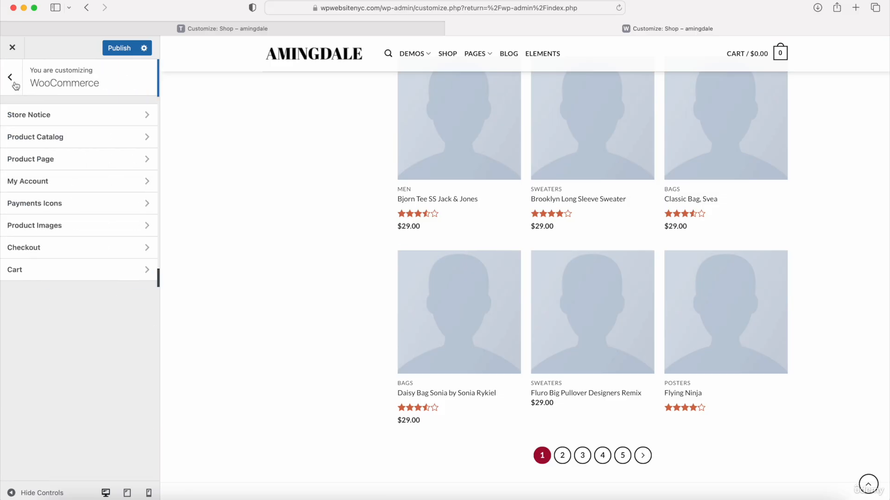
left_click(39, 166)
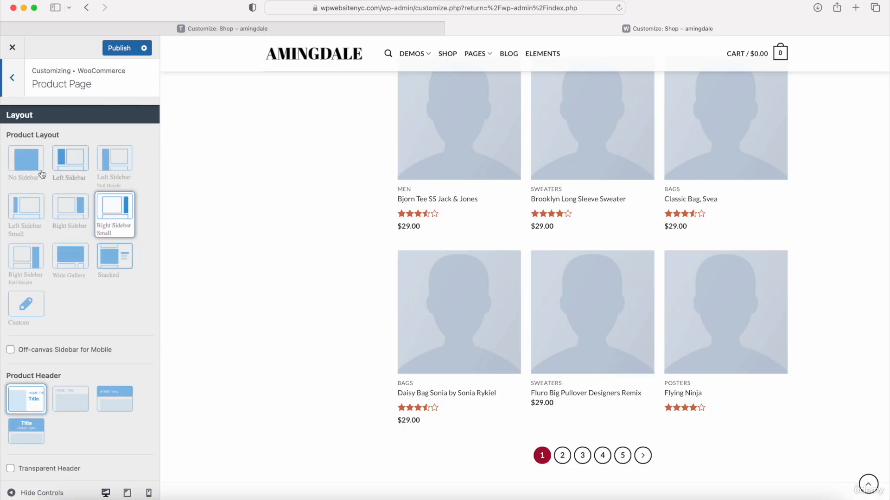
left_click(26, 161)
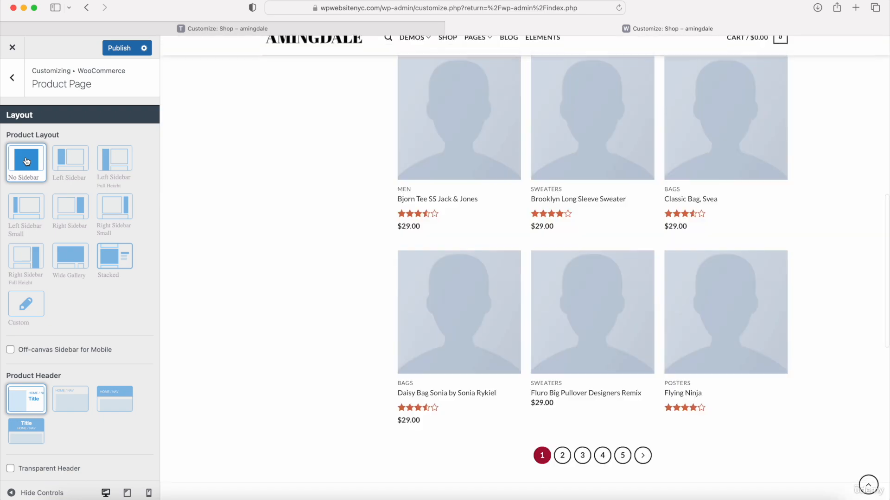
scroll(74, 198, "down", 10)
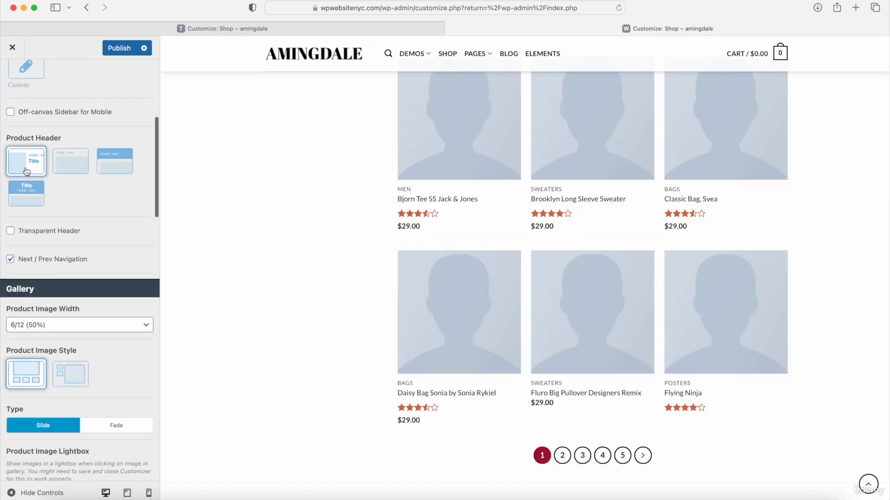
scroll(75, 200, "down", 8)
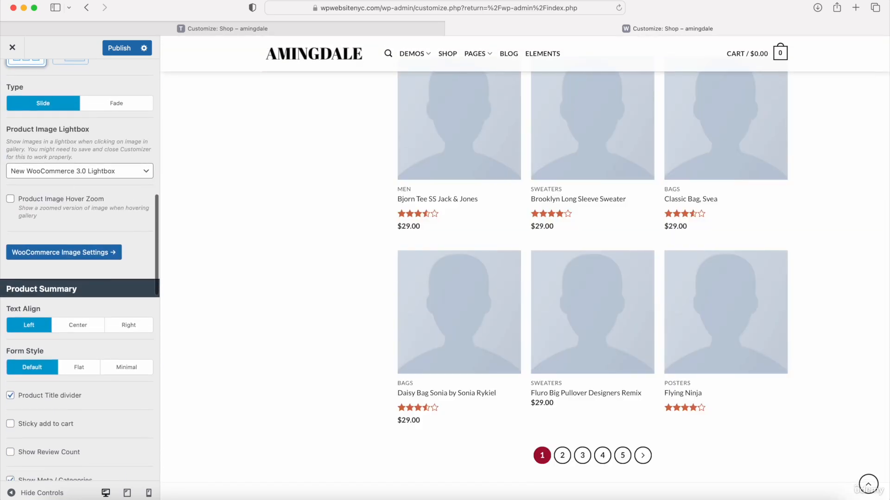
scroll(74, 199, "up", 15)
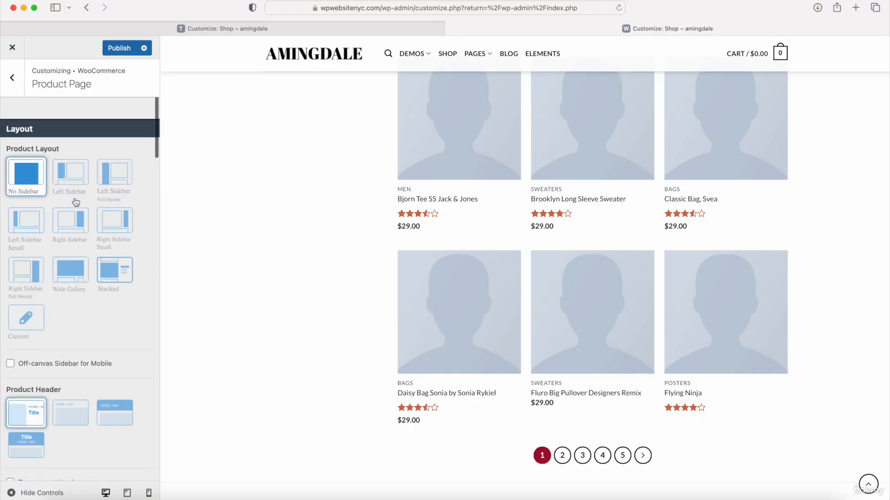
left_click(14, 74)
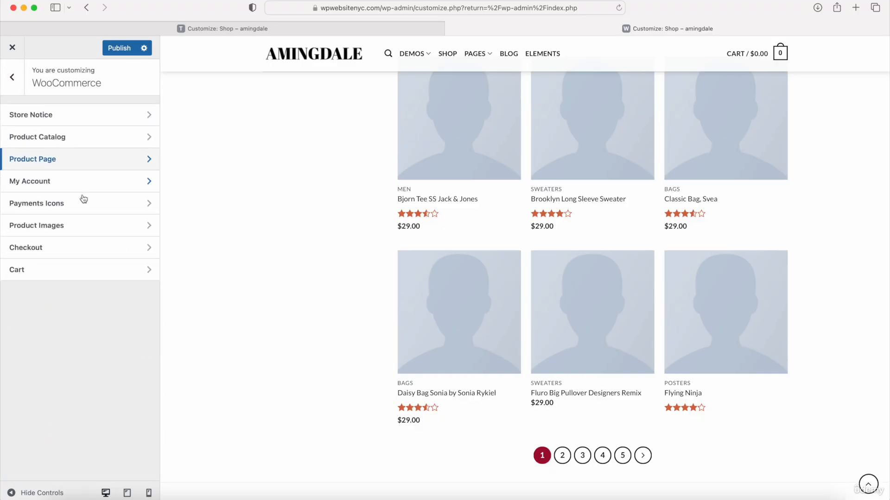
Step: Hide the Cash On Delivery payment icon and enable the Apple Pay icon
left_click(74, 211)
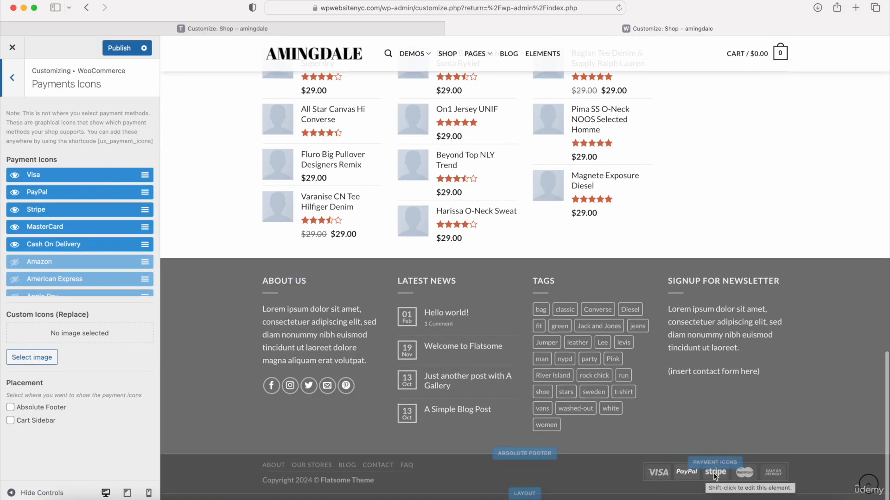
scroll(744, 479, "up", 1)
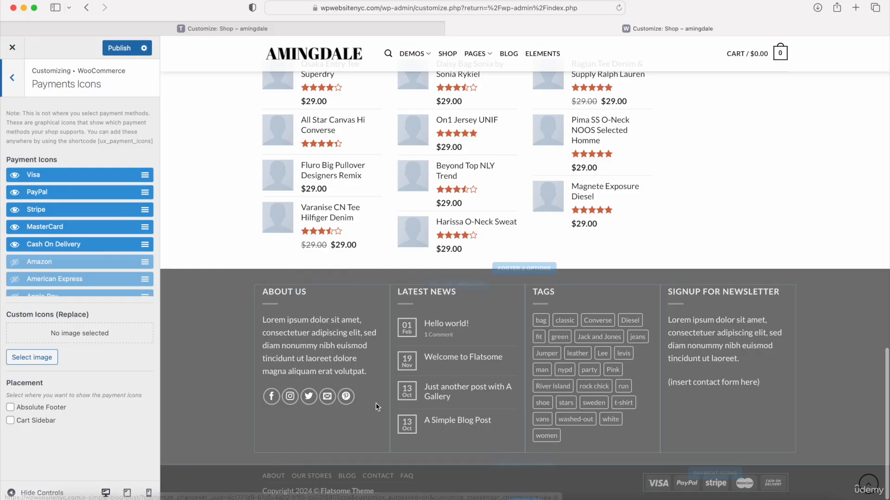
left_click(16, 244)
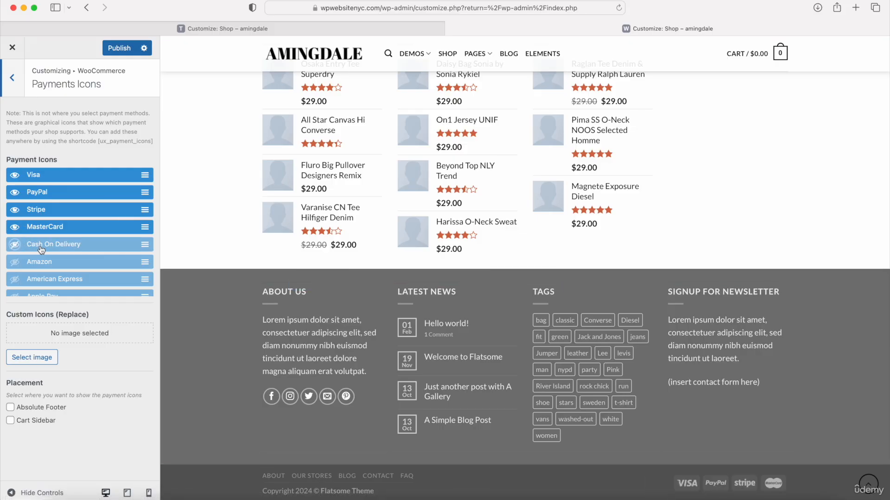
scroll(41, 250, "down", 5)
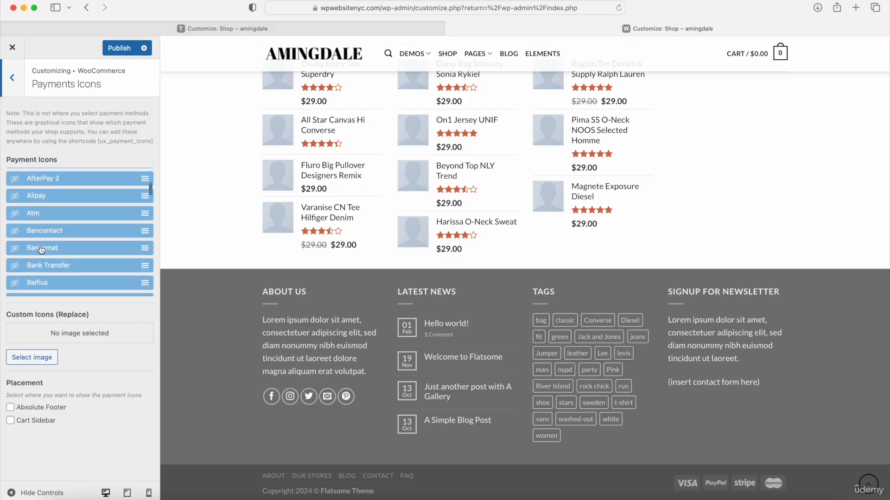
left_click(14, 183)
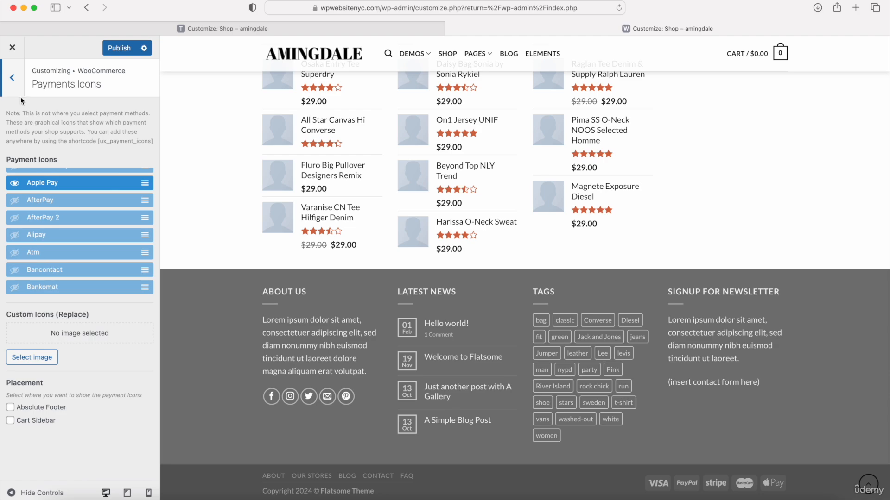
left_click(14, 79)
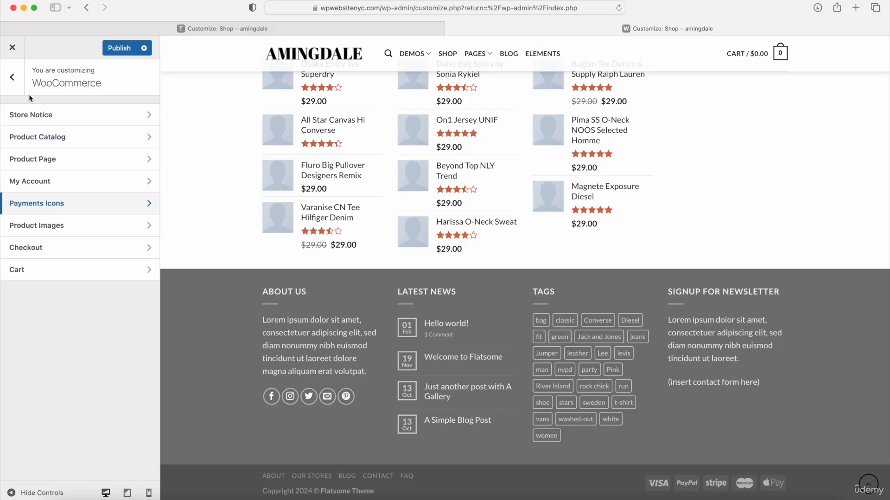
Step: Glance at the Share icon settings, then go to the Footer panel
left_click(14, 80)
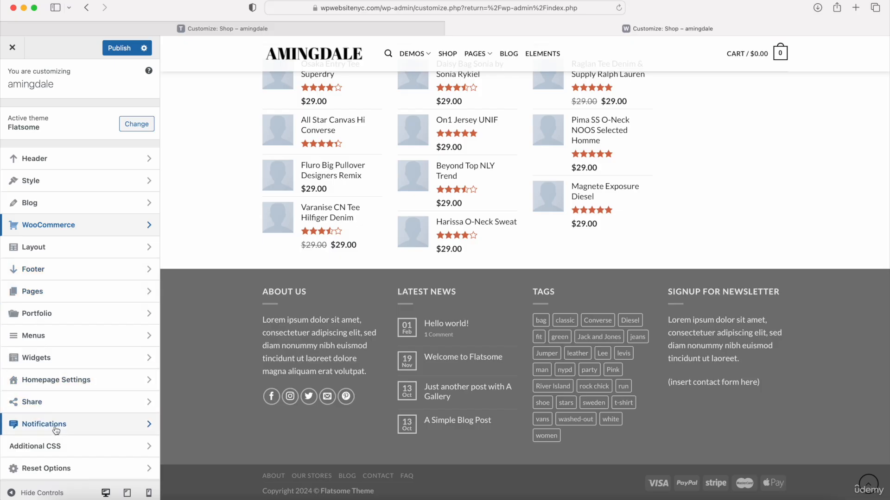
left_click(51, 404)
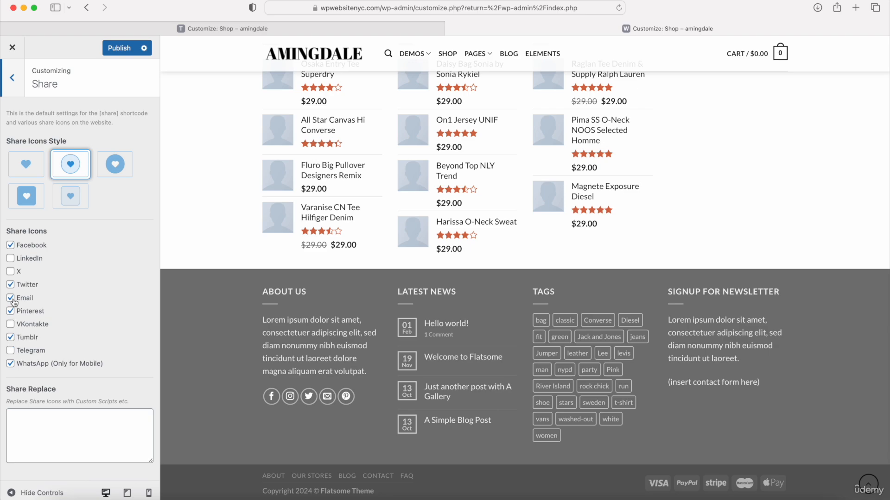
left_click(12, 77)
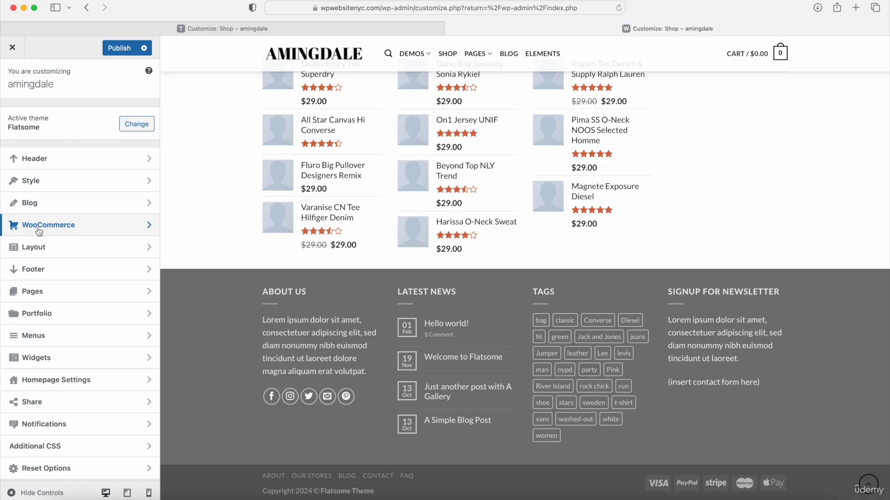
left_click(40, 270)
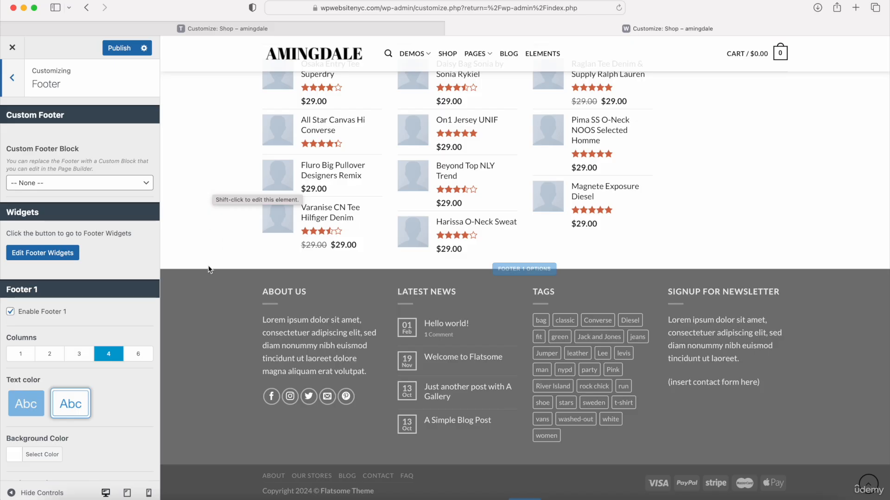
Step: Disable Footer 1 and Footer 2, then scroll down to the Absolute Footer section
left_click(10, 313)
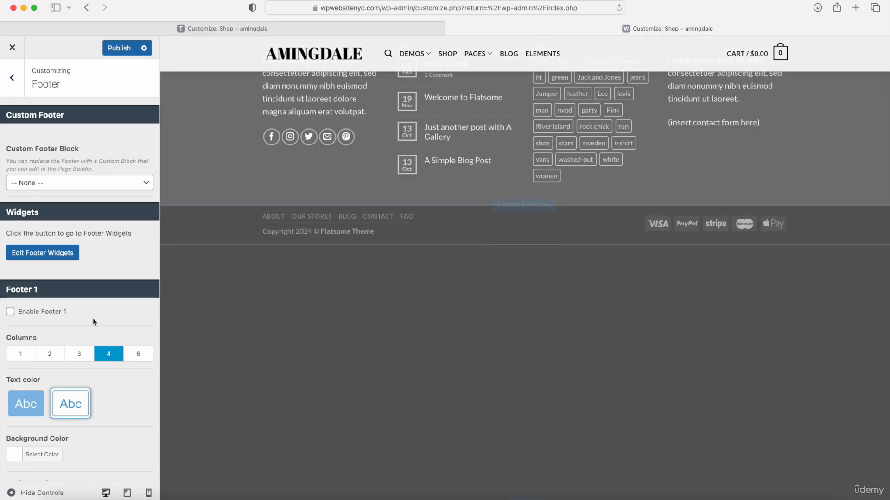
scroll(93, 318, "down", 5)
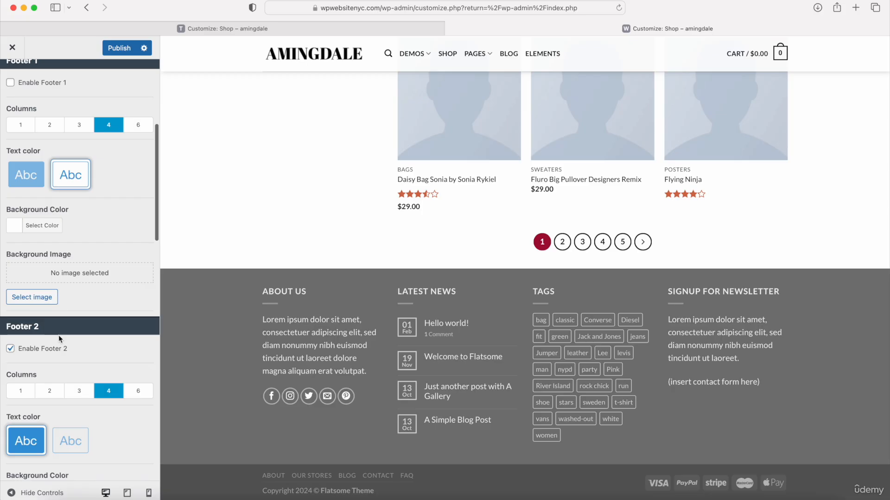
left_click(10, 348)
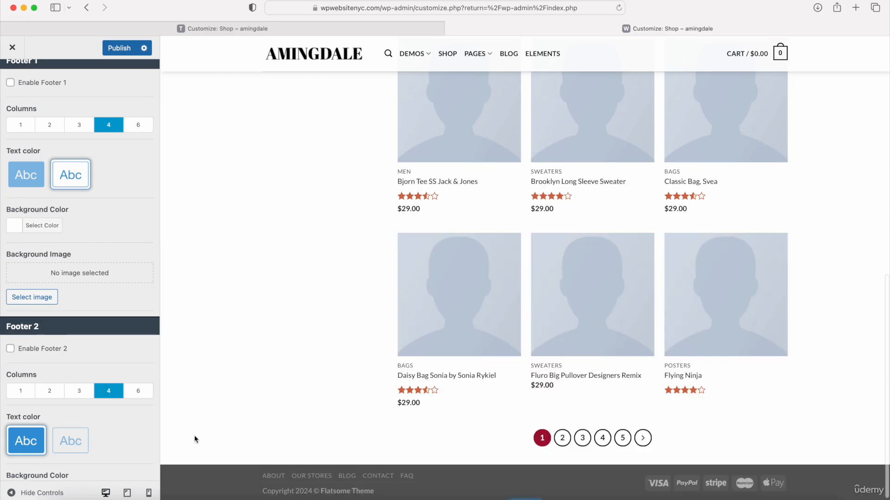
left_click(21, 300)
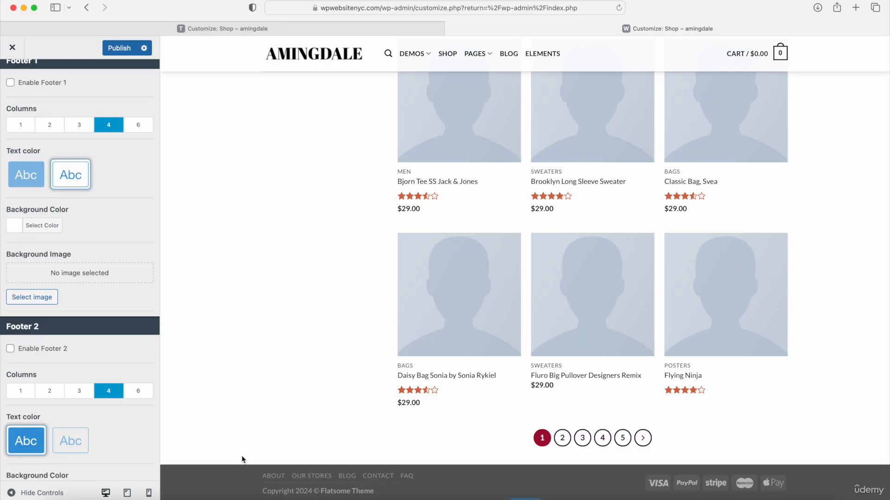
scroll(117, 338, "down", 5)
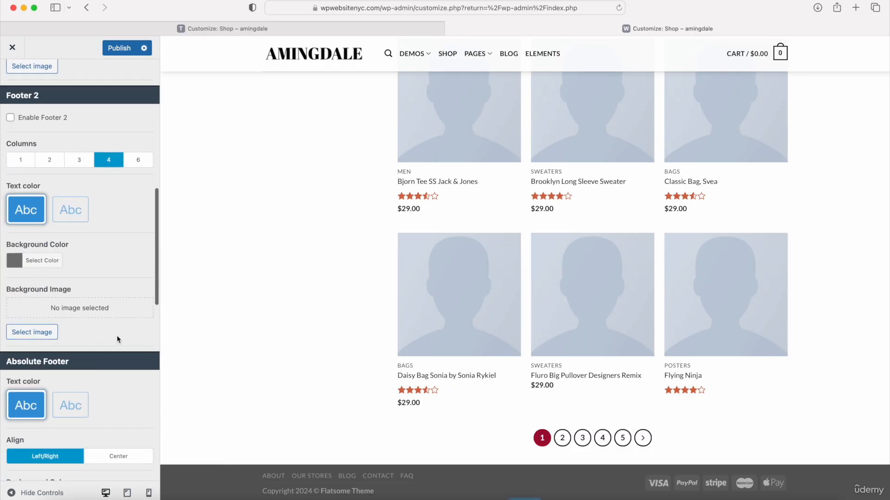
scroll(112, 265, "down", 5)
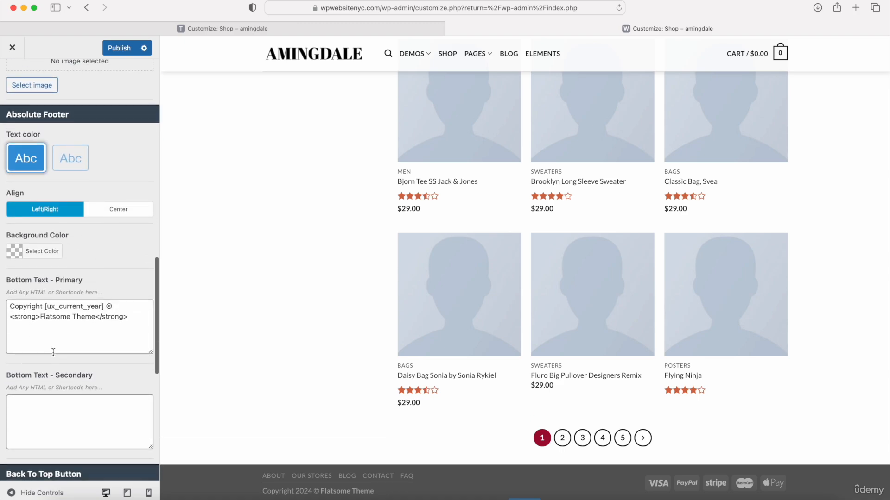
Step: Replace 'Flatsome Theme' with 'Amingdale' in the footer text and center-align it
left_click_drag(41, 317, 95, 320)
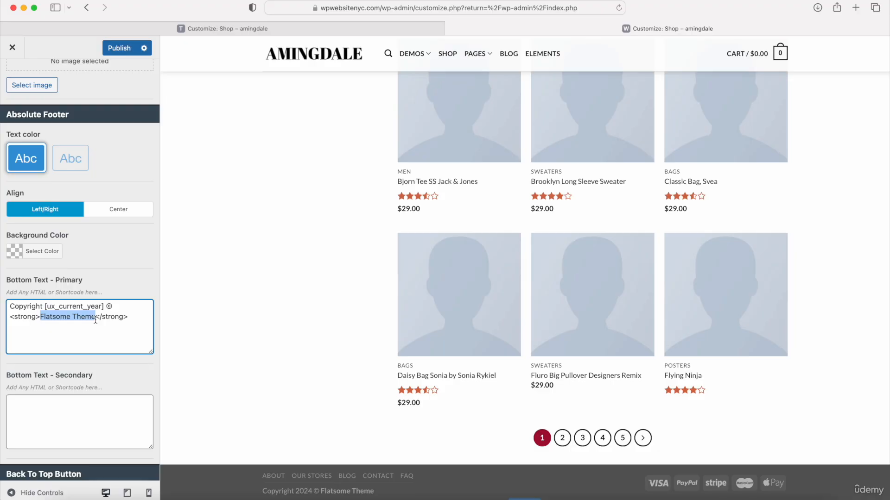
type("Amingdale")
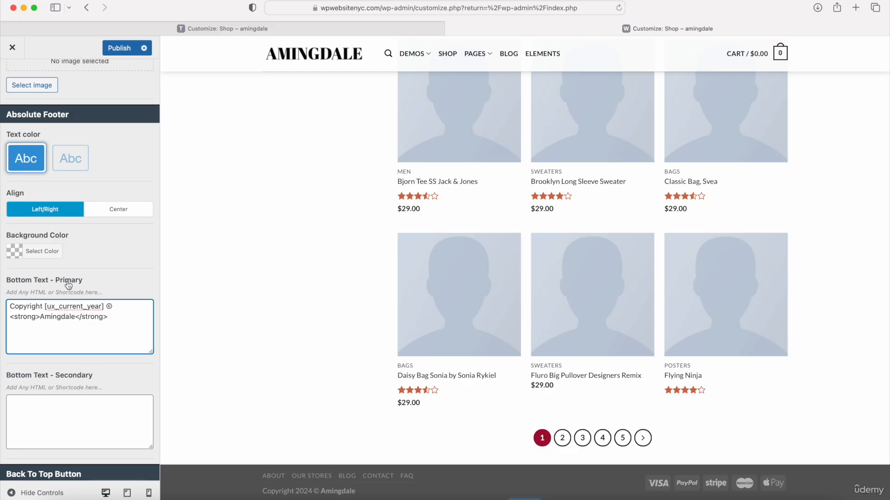
left_click(115, 211)
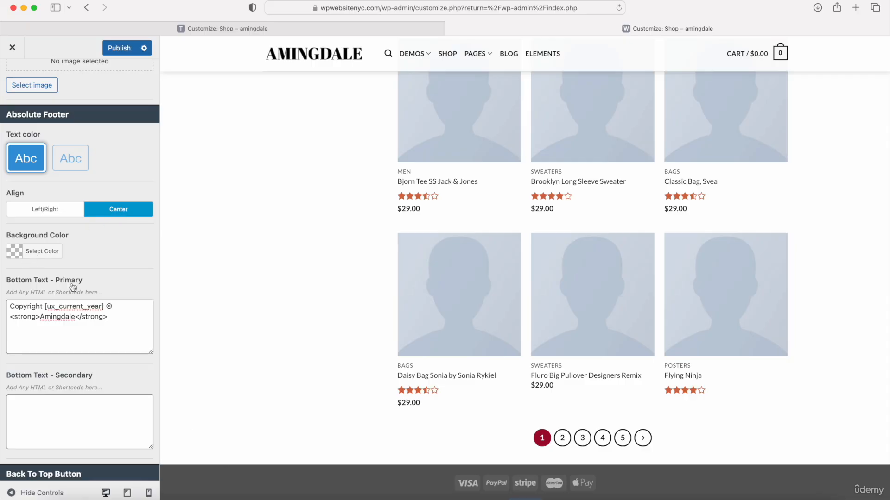
Step: Give the absolute footer a crimson #a50d35 background colour
left_click(40, 252)
left_click(78, 251)
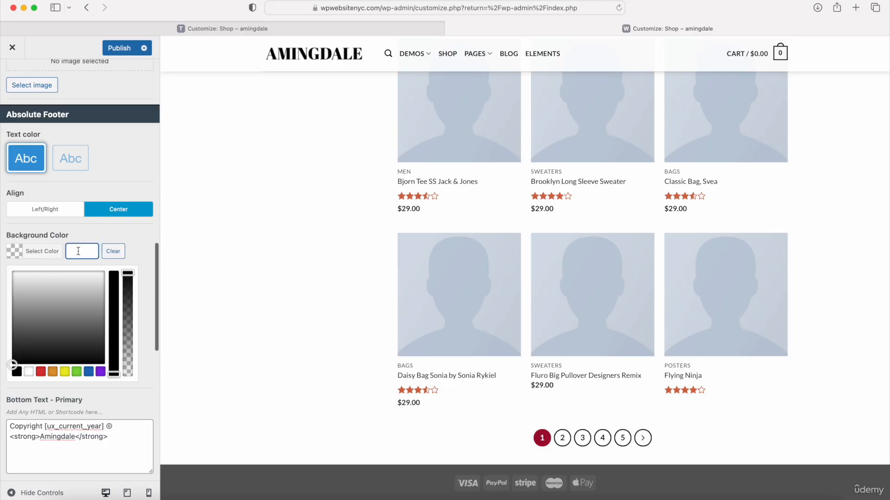
type("#a10d35")
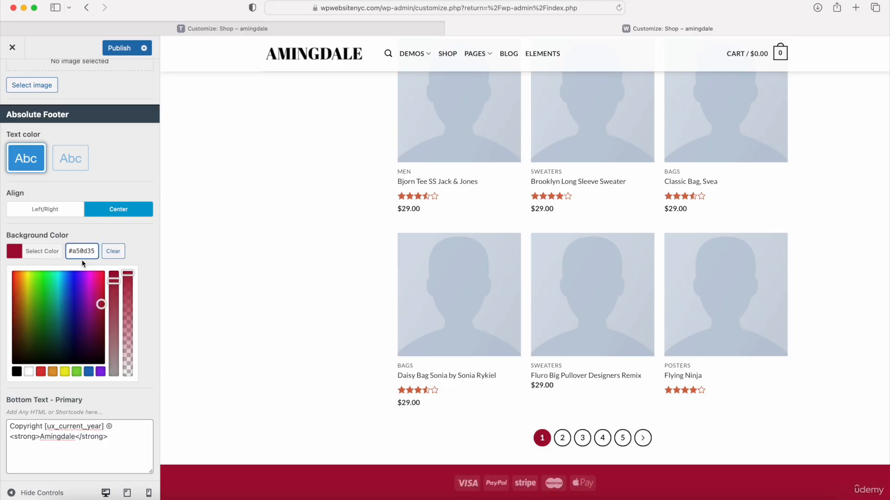
scroll(225, 366, "down", 2)
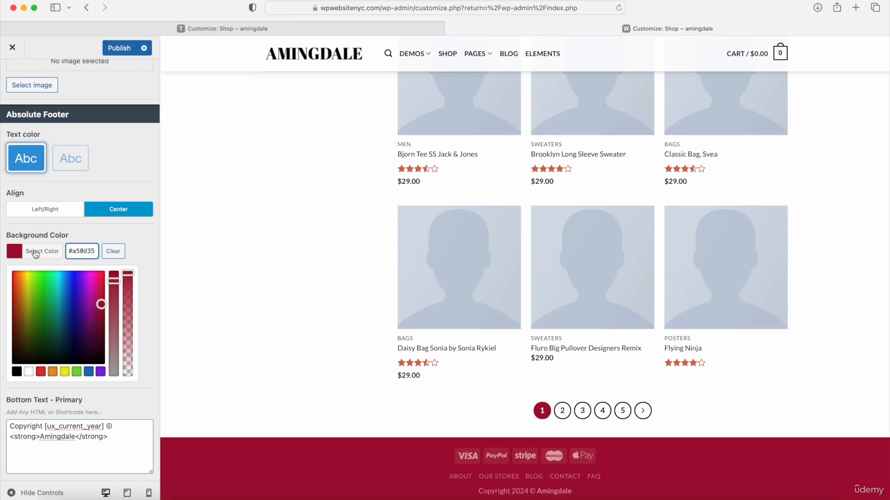
left_click(40, 252)
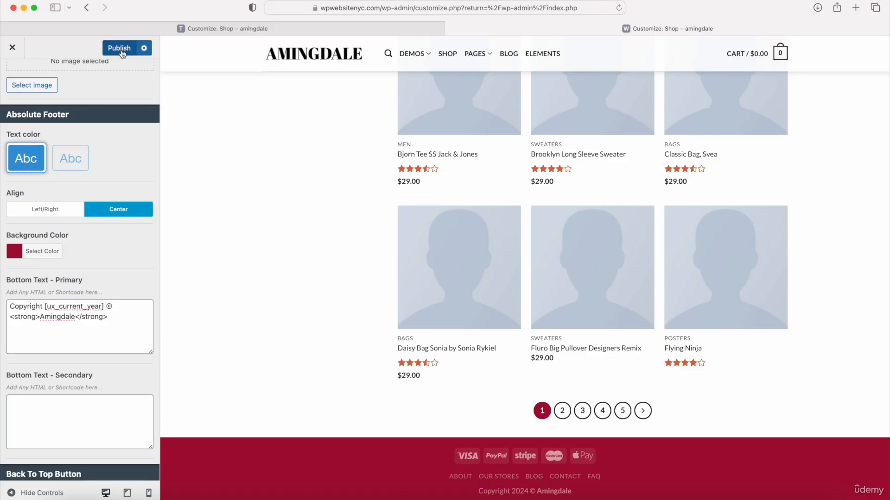
Step: Back out to the top-level Customizer panel, glance at the Share section, then return
scroll(65, 149, "up", 10)
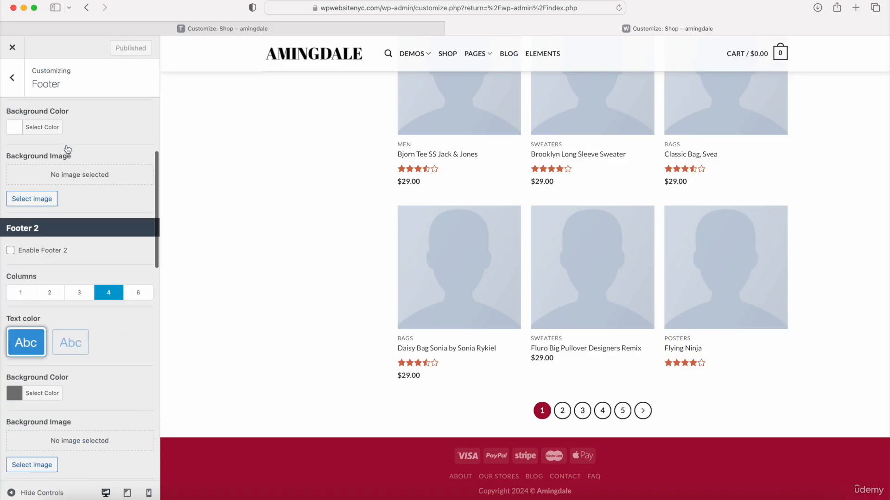
left_click(12, 78)
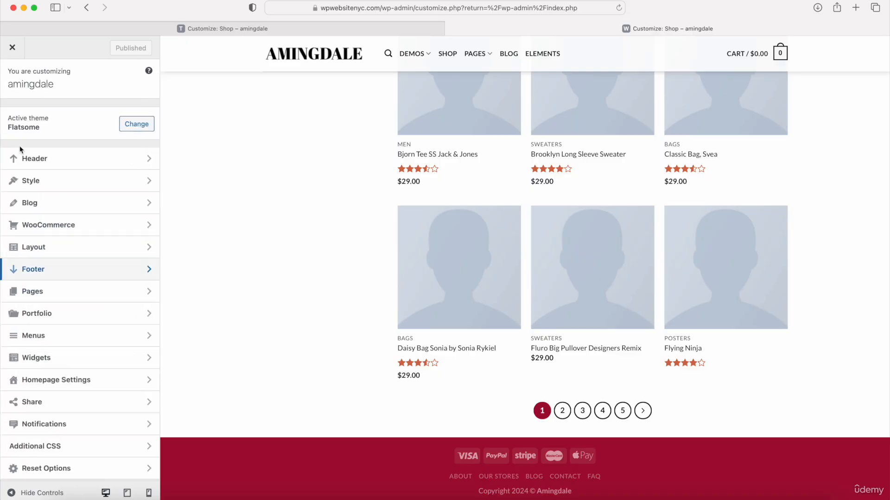
left_click(32, 402)
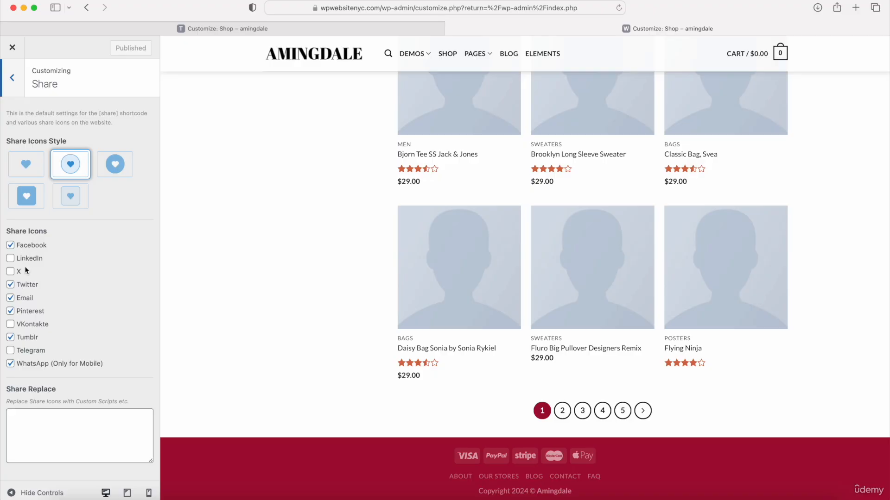
left_click(13, 78)
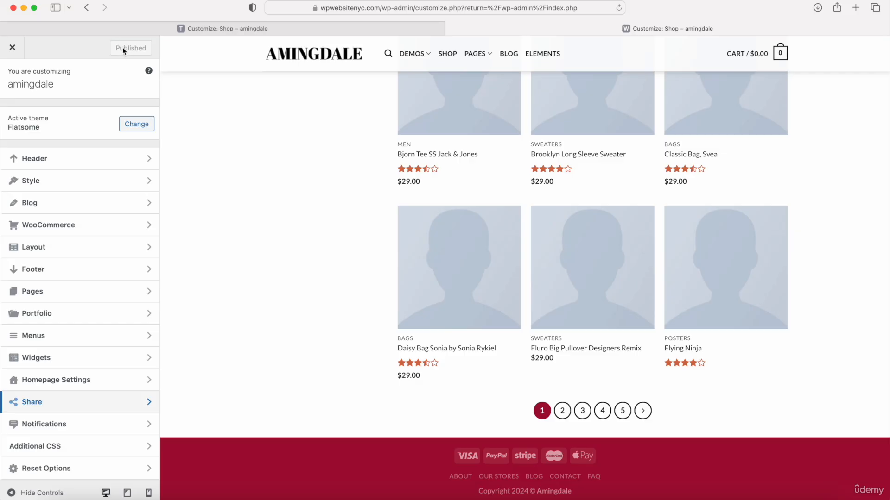
Step: Close the Customizer and view the live storefront, cycling the hero slider
left_click(13, 48)
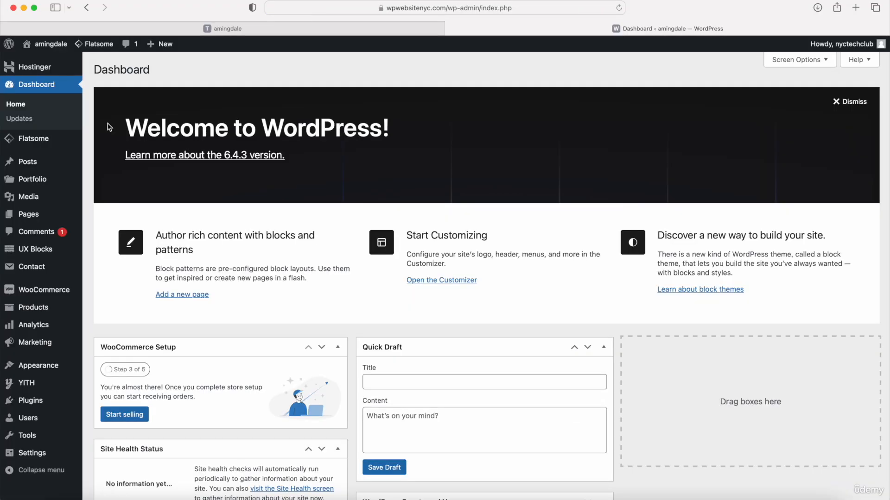
left_click(239, 32)
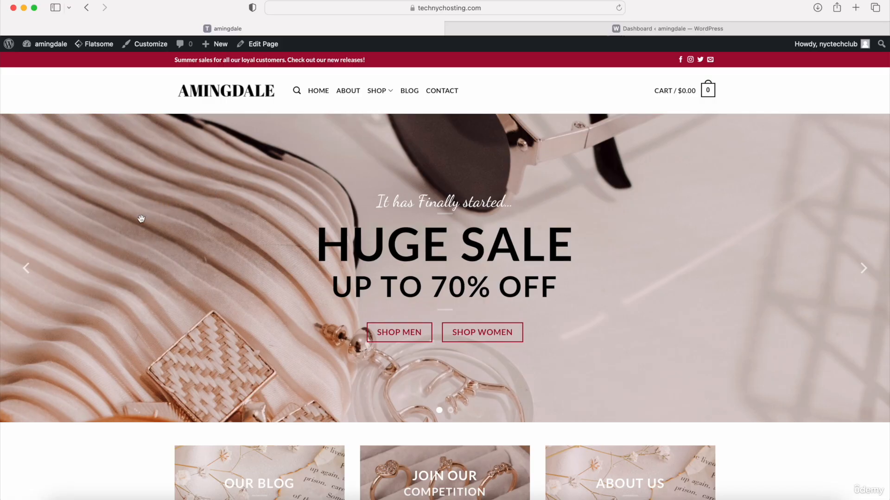
left_click(30, 274)
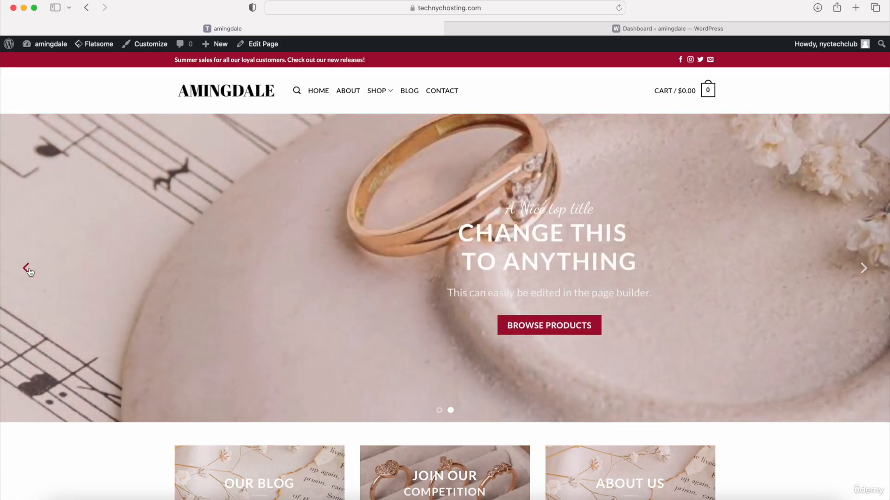
Step: Scroll down to check the crimson Amingdale footer, then go back to the Dashboard
scroll(283, 246, "down", 5)
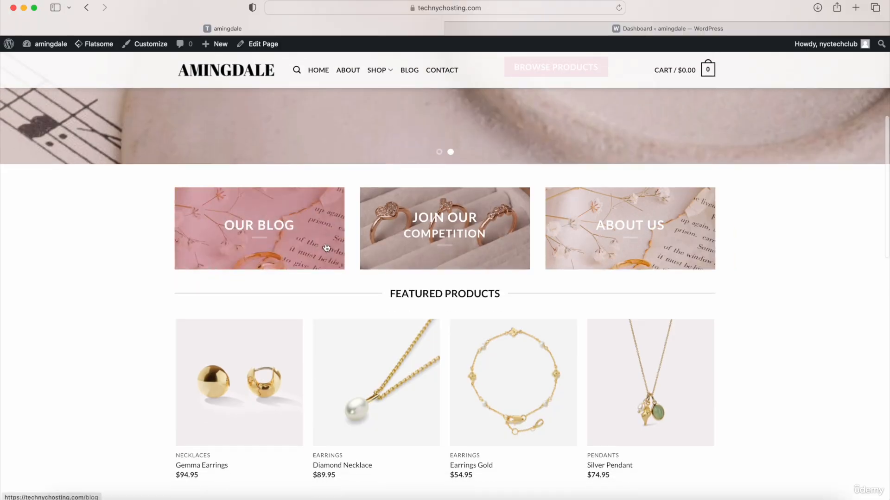
scroll(461, 232, "down", 5)
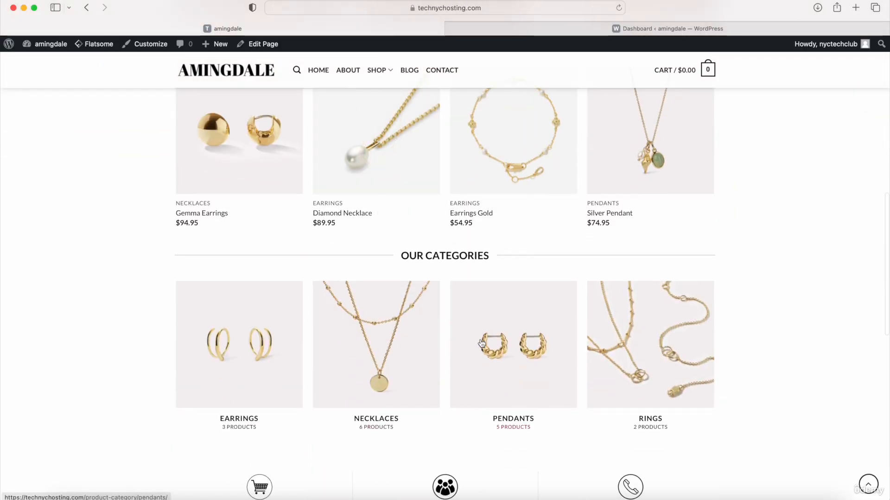
scroll(481, 342, "down", 7)
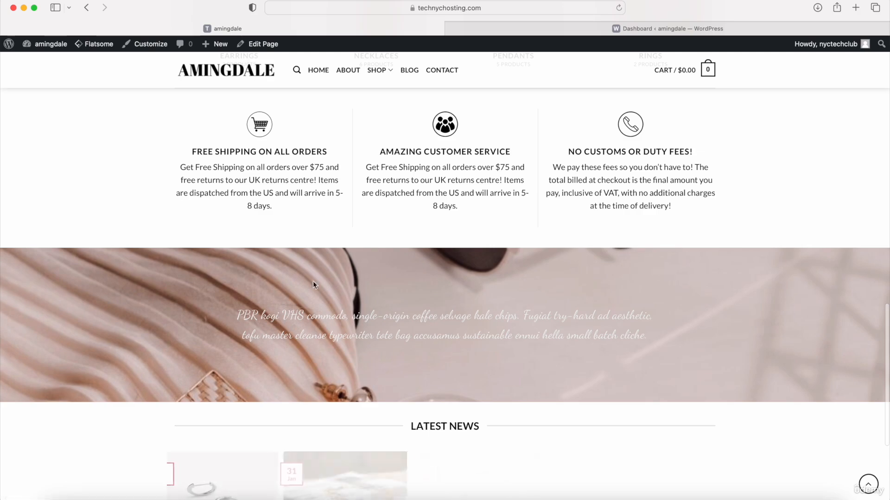
scroll(399, 176, "down", 5)
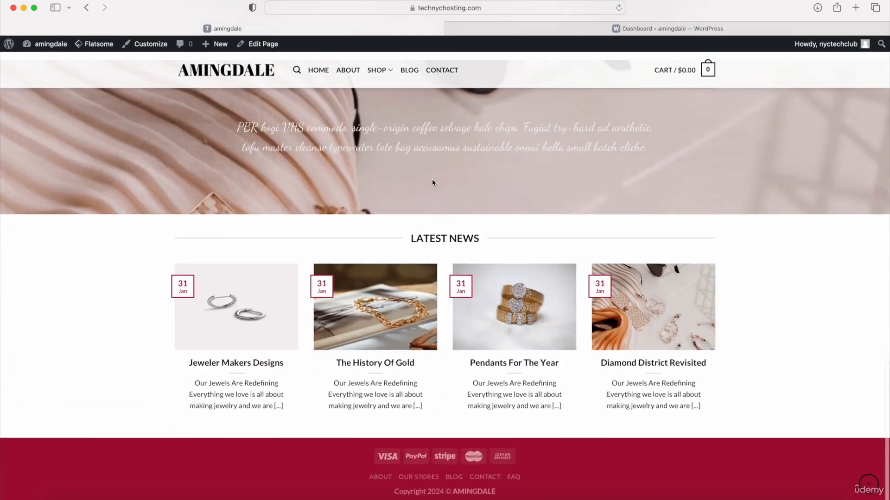
scroll(432, 181, "up", 20)
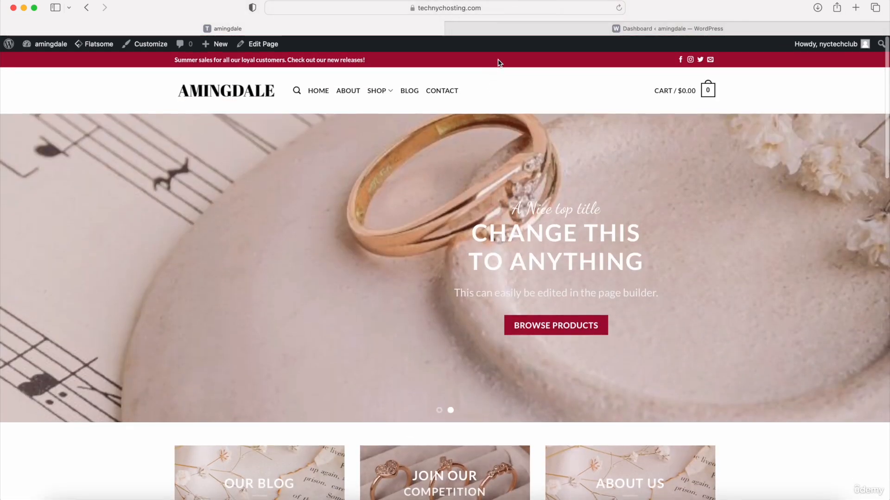
left_click(513, 36)
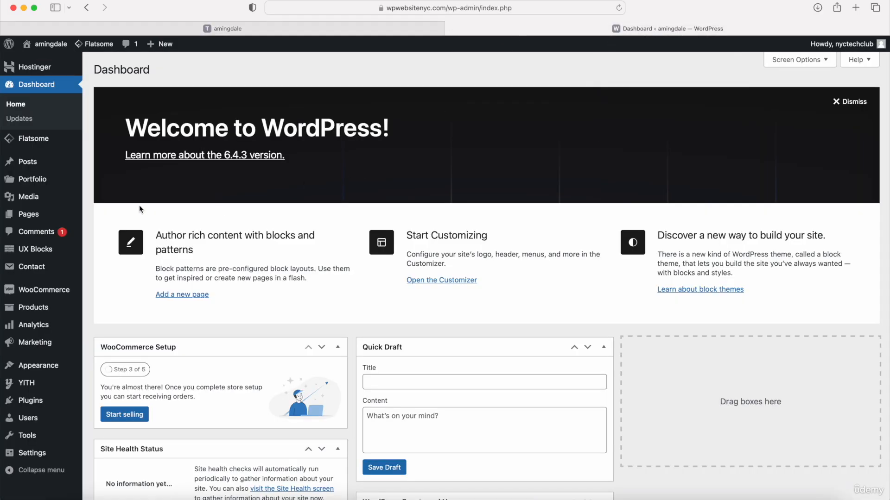
mouse_move(28, 221)
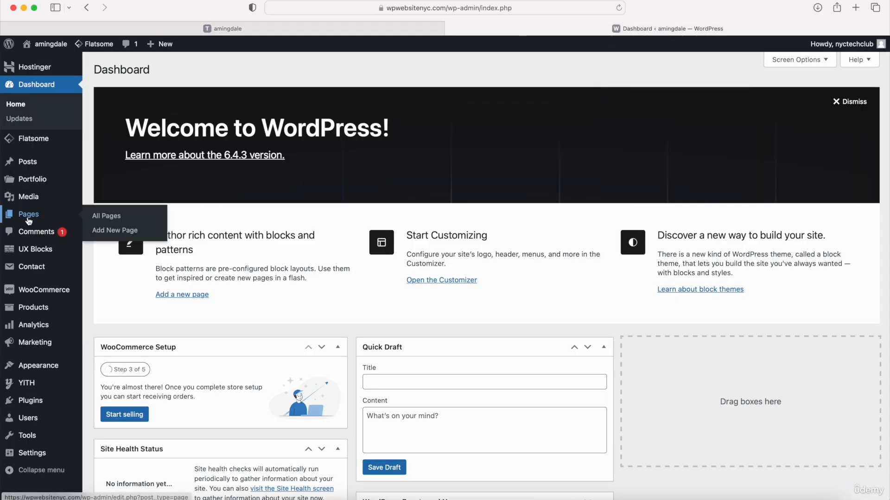